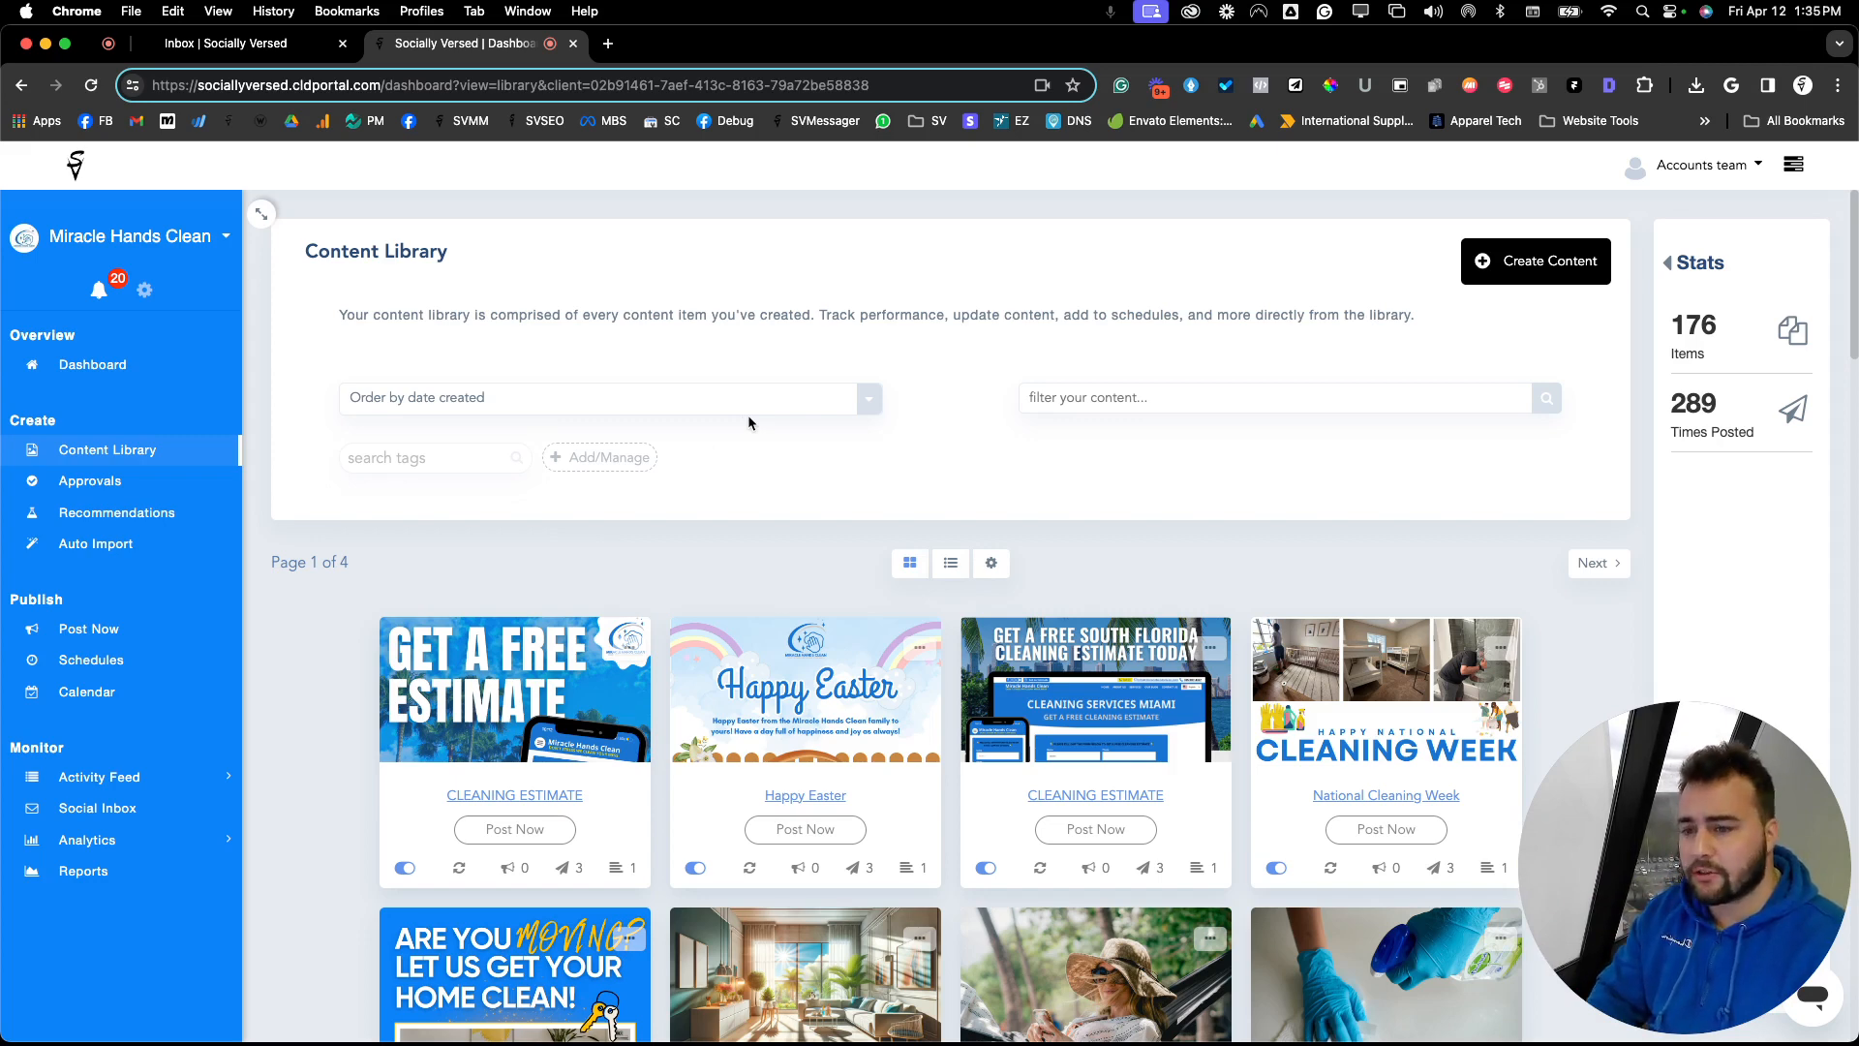
# Create a new content item using the most recently downloaded cleaning flyer image and title it "Cleaning Business".
pyautogui.click(1585, 260)
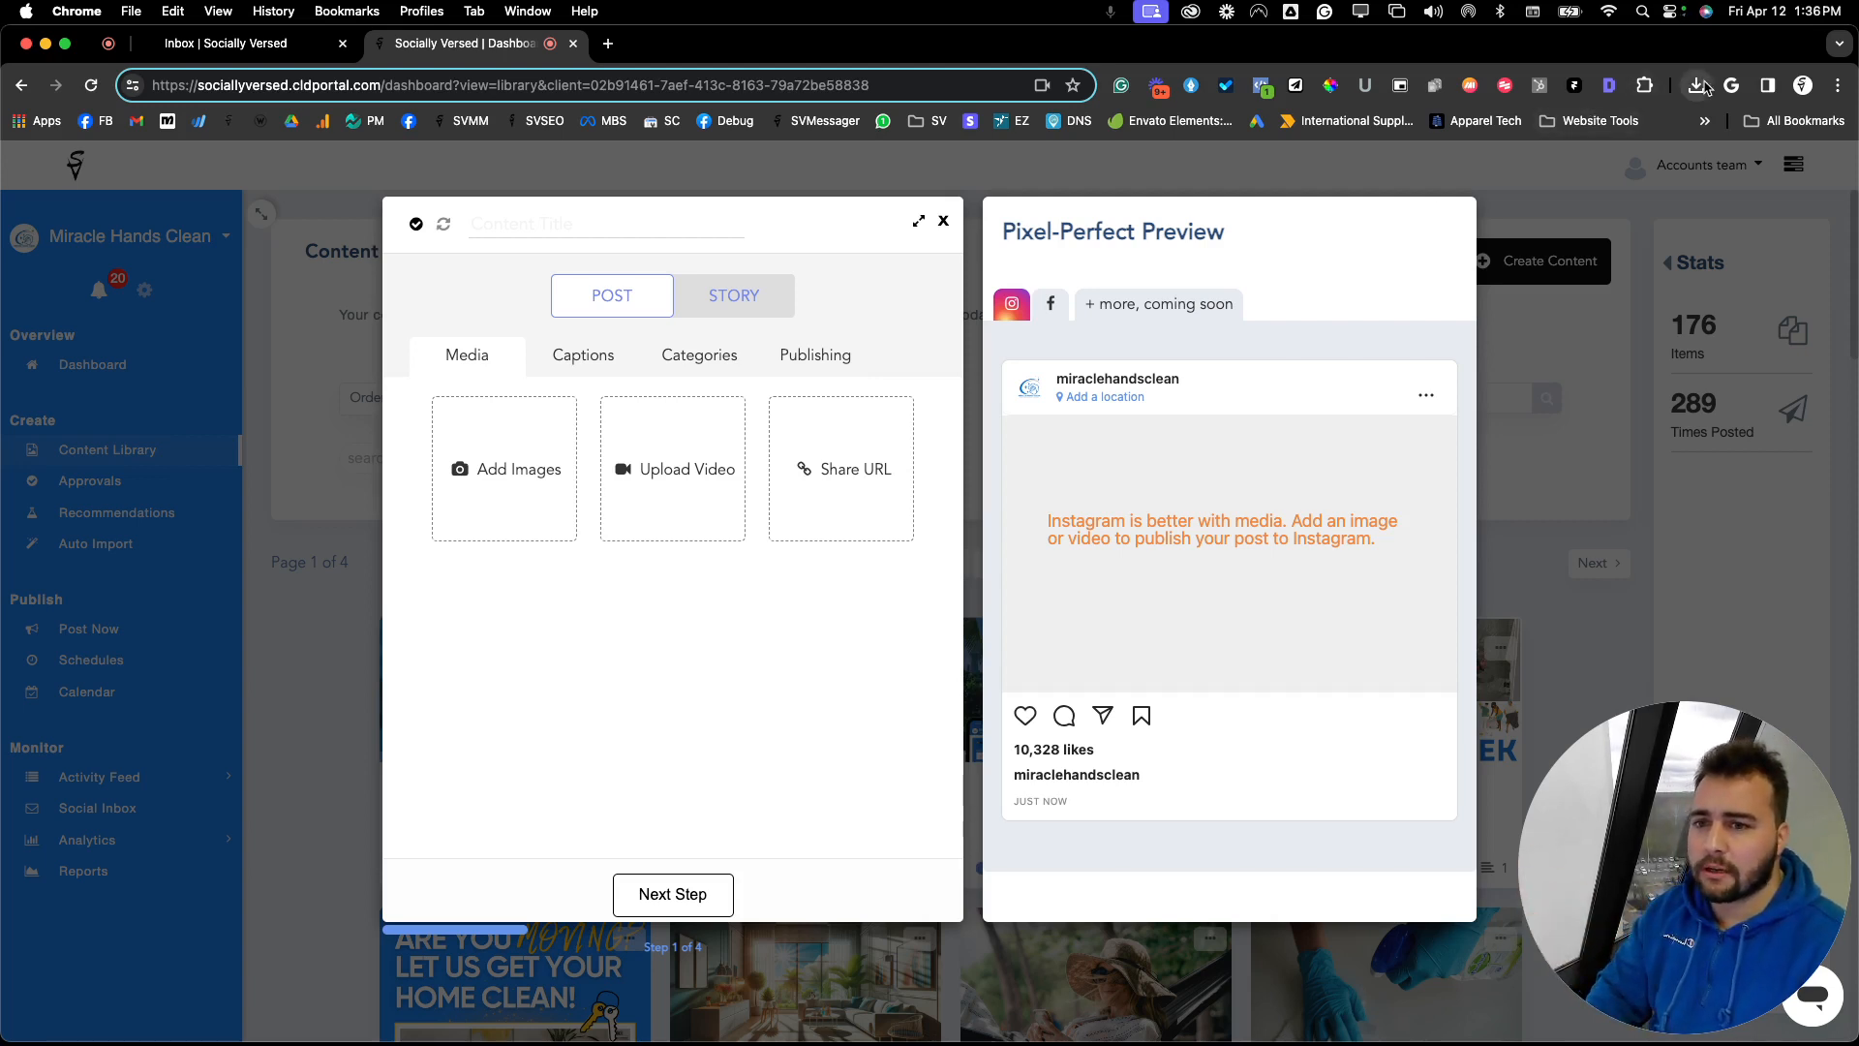
pyautogui.click(1705, 87)
pyautogui.moveTo(1549, 180); pyautogui.dragTo(510, 586)
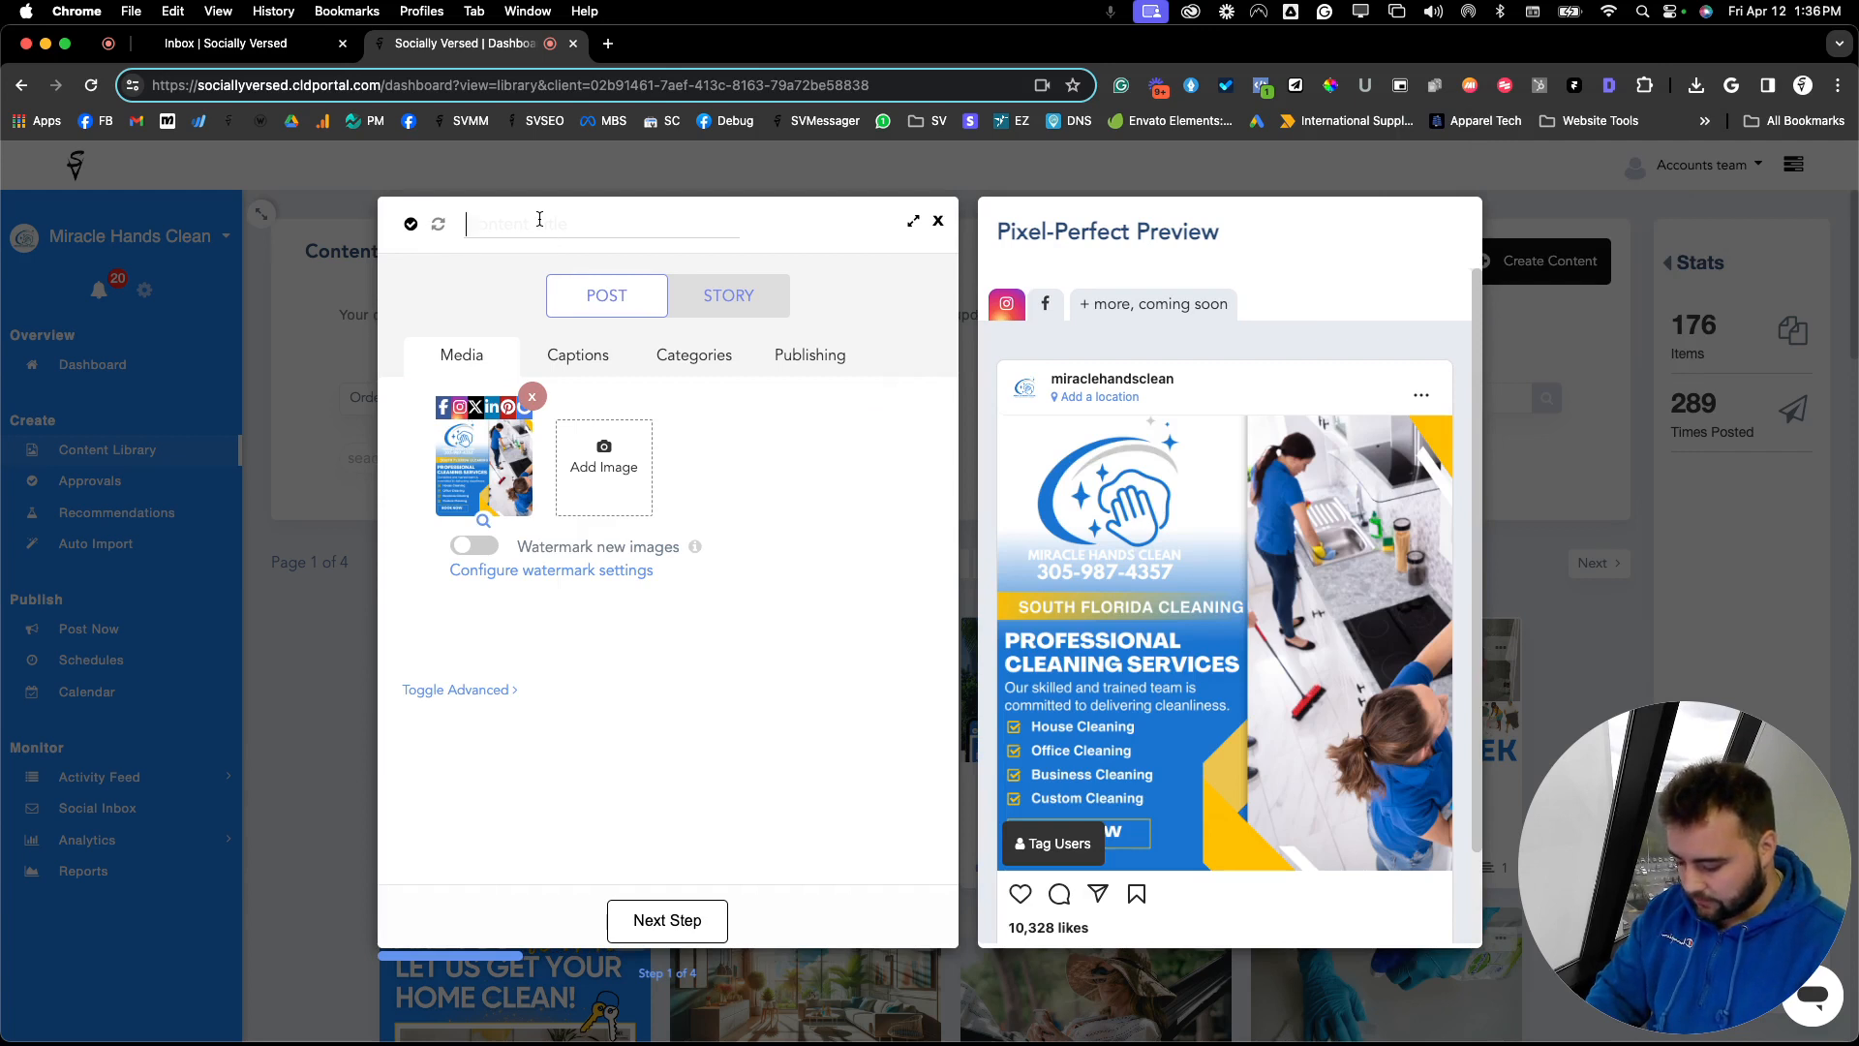
pyautogui.write('Cleaning Busines')
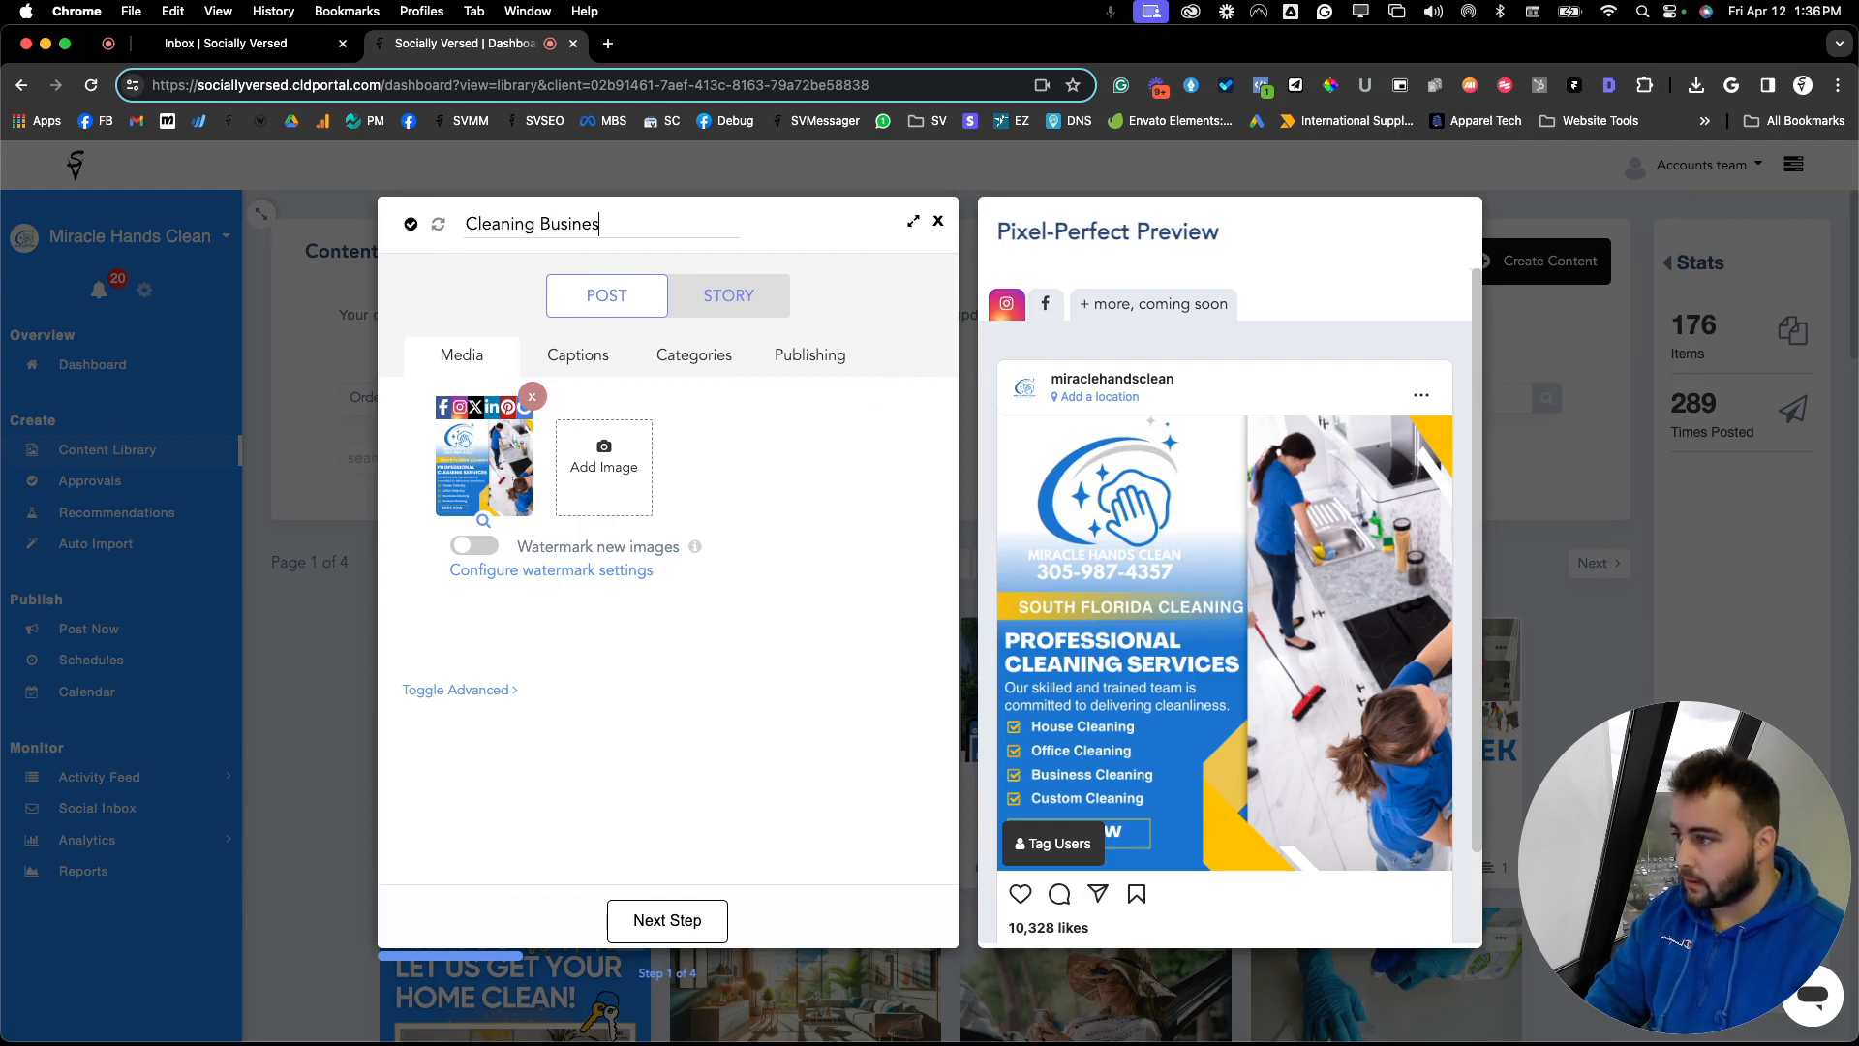
pyautogui.write('s')
# Open CaptionAI for the post and set the prompt to "Write a caption for a Cleaning Business in South Florida".
pyautogui.click(599, 357)
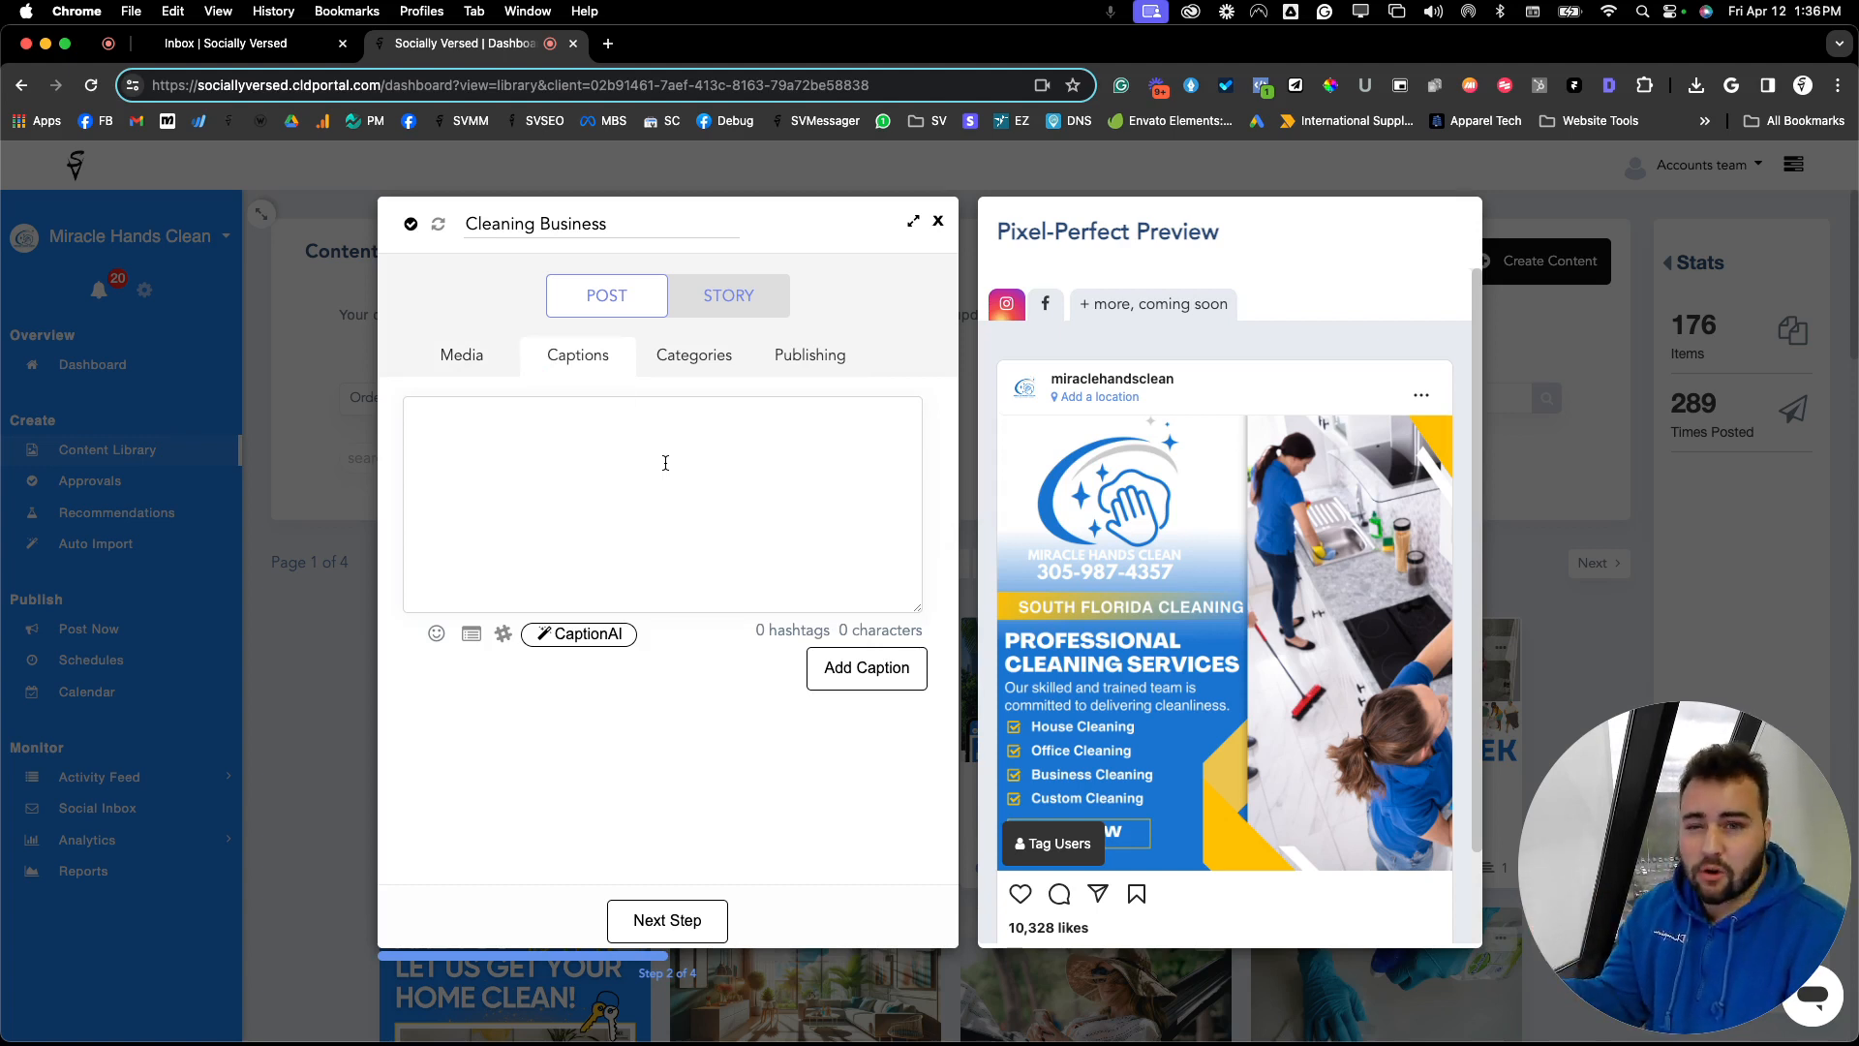
pyautogui.click(612, 639)
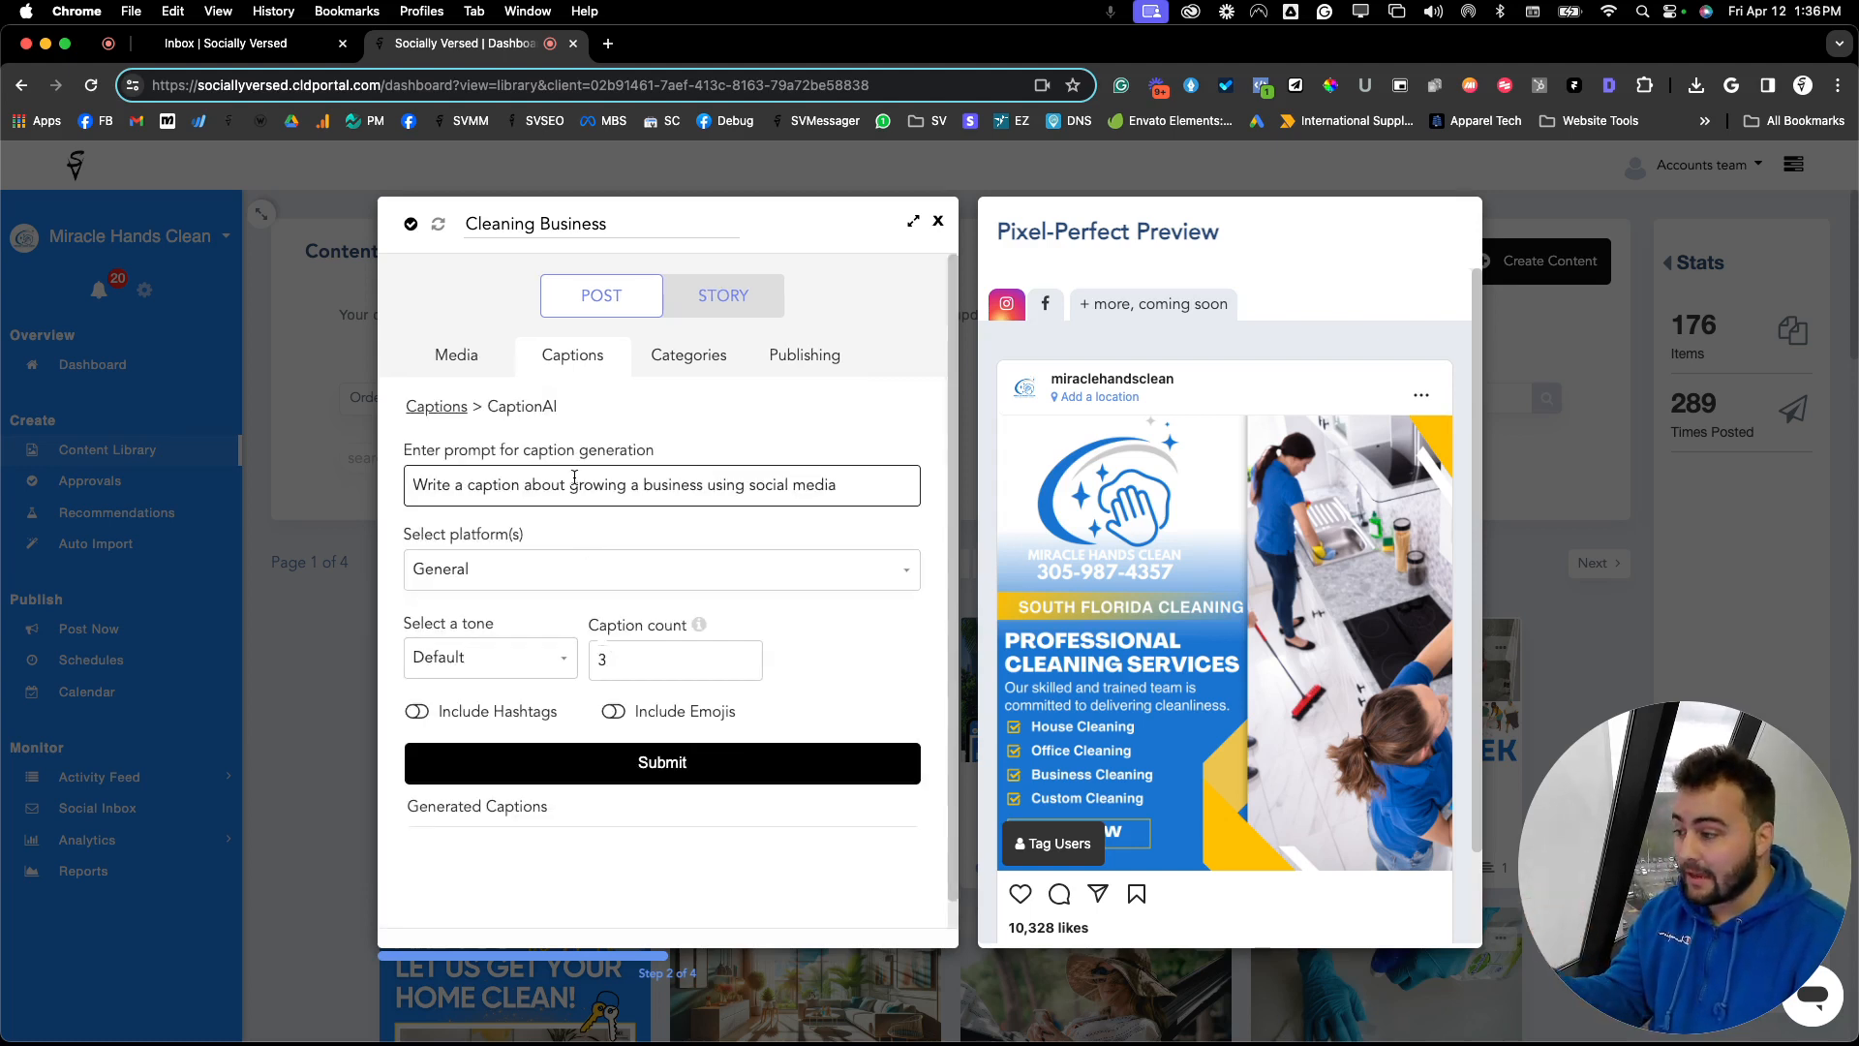
pyautogui.tripleClick(575, 486)
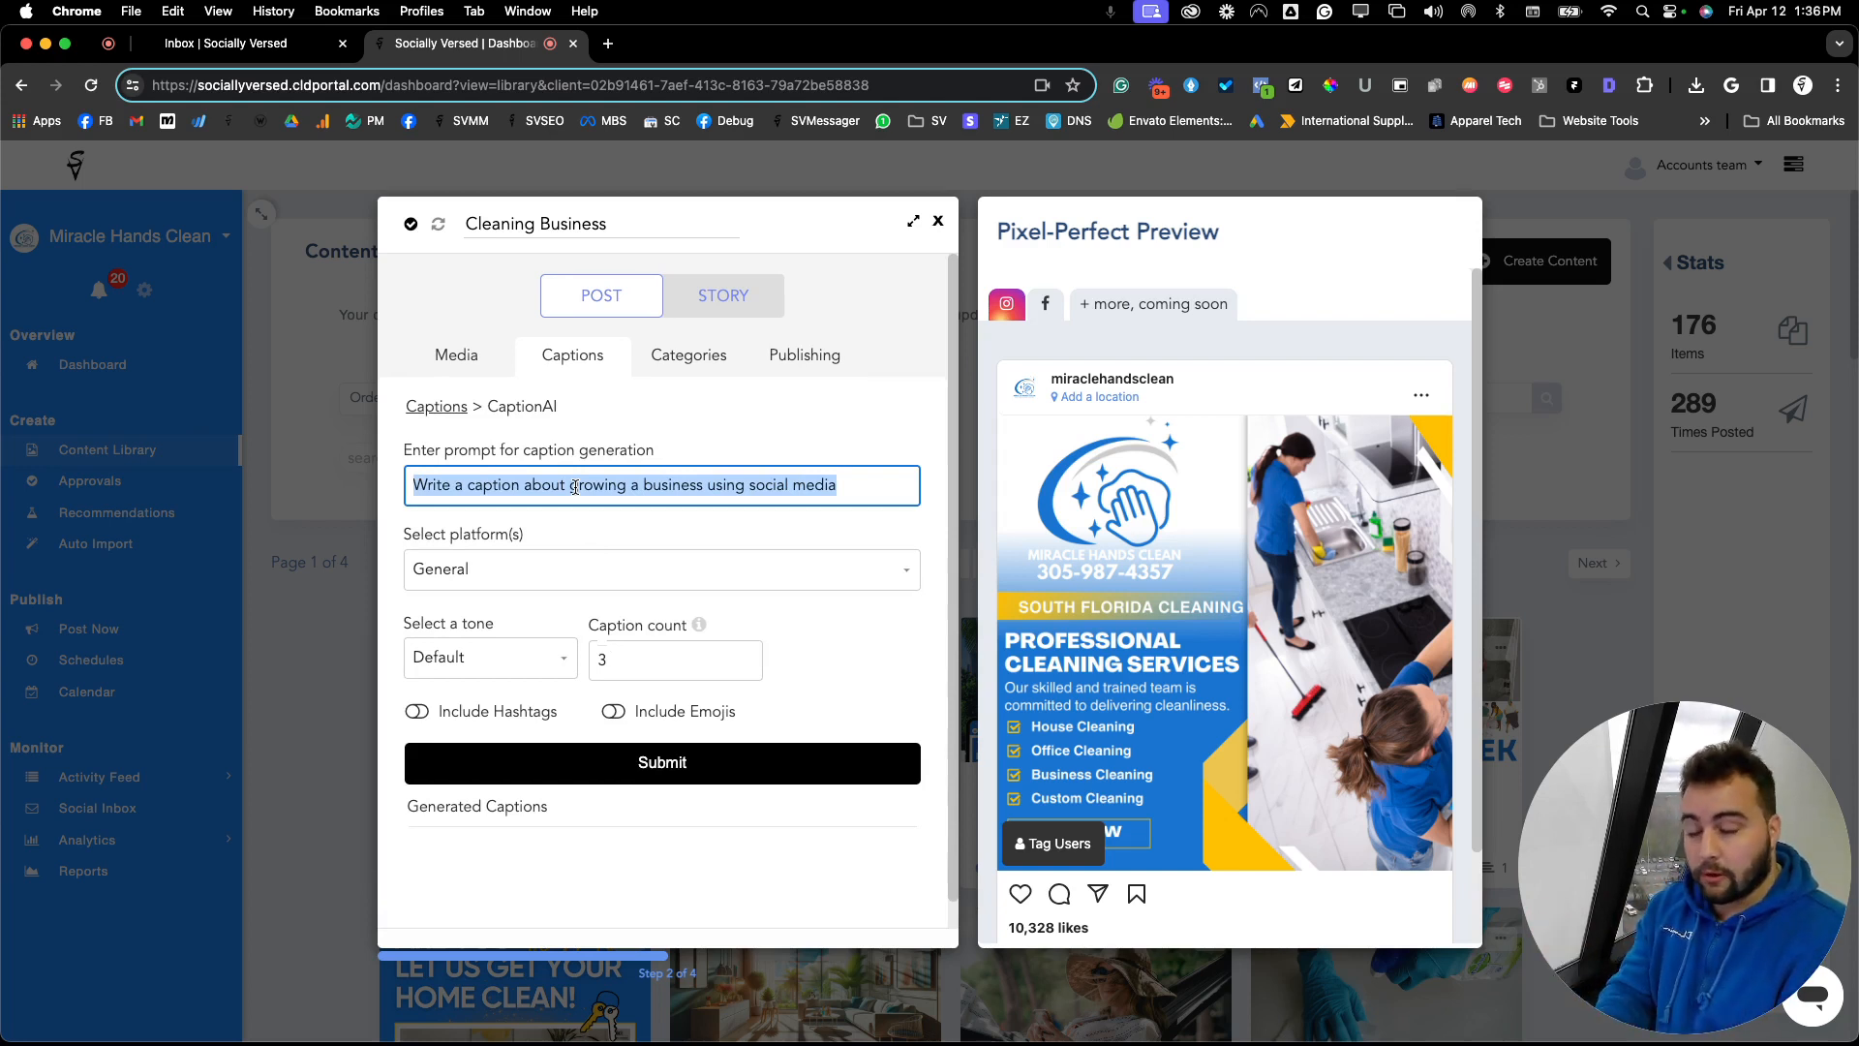
pyautogui.press('BackSpace')
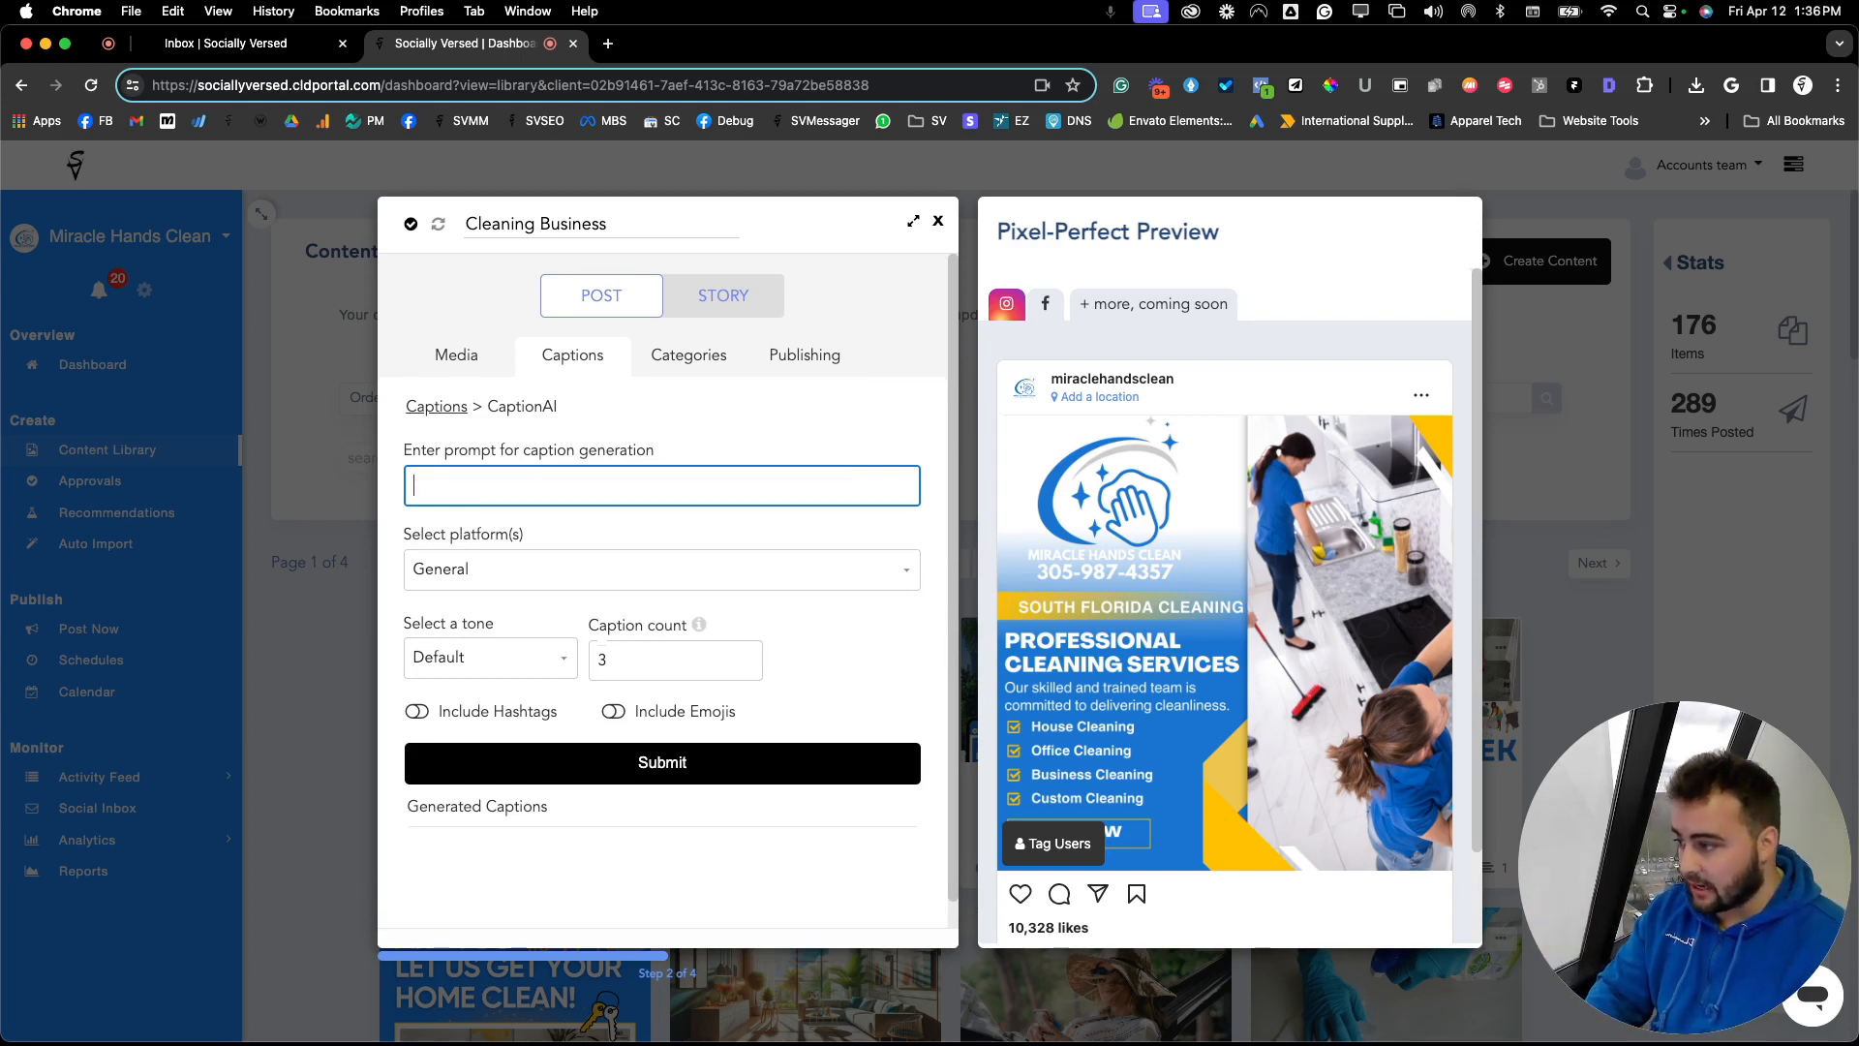
pyautogui.write('Write a capti')
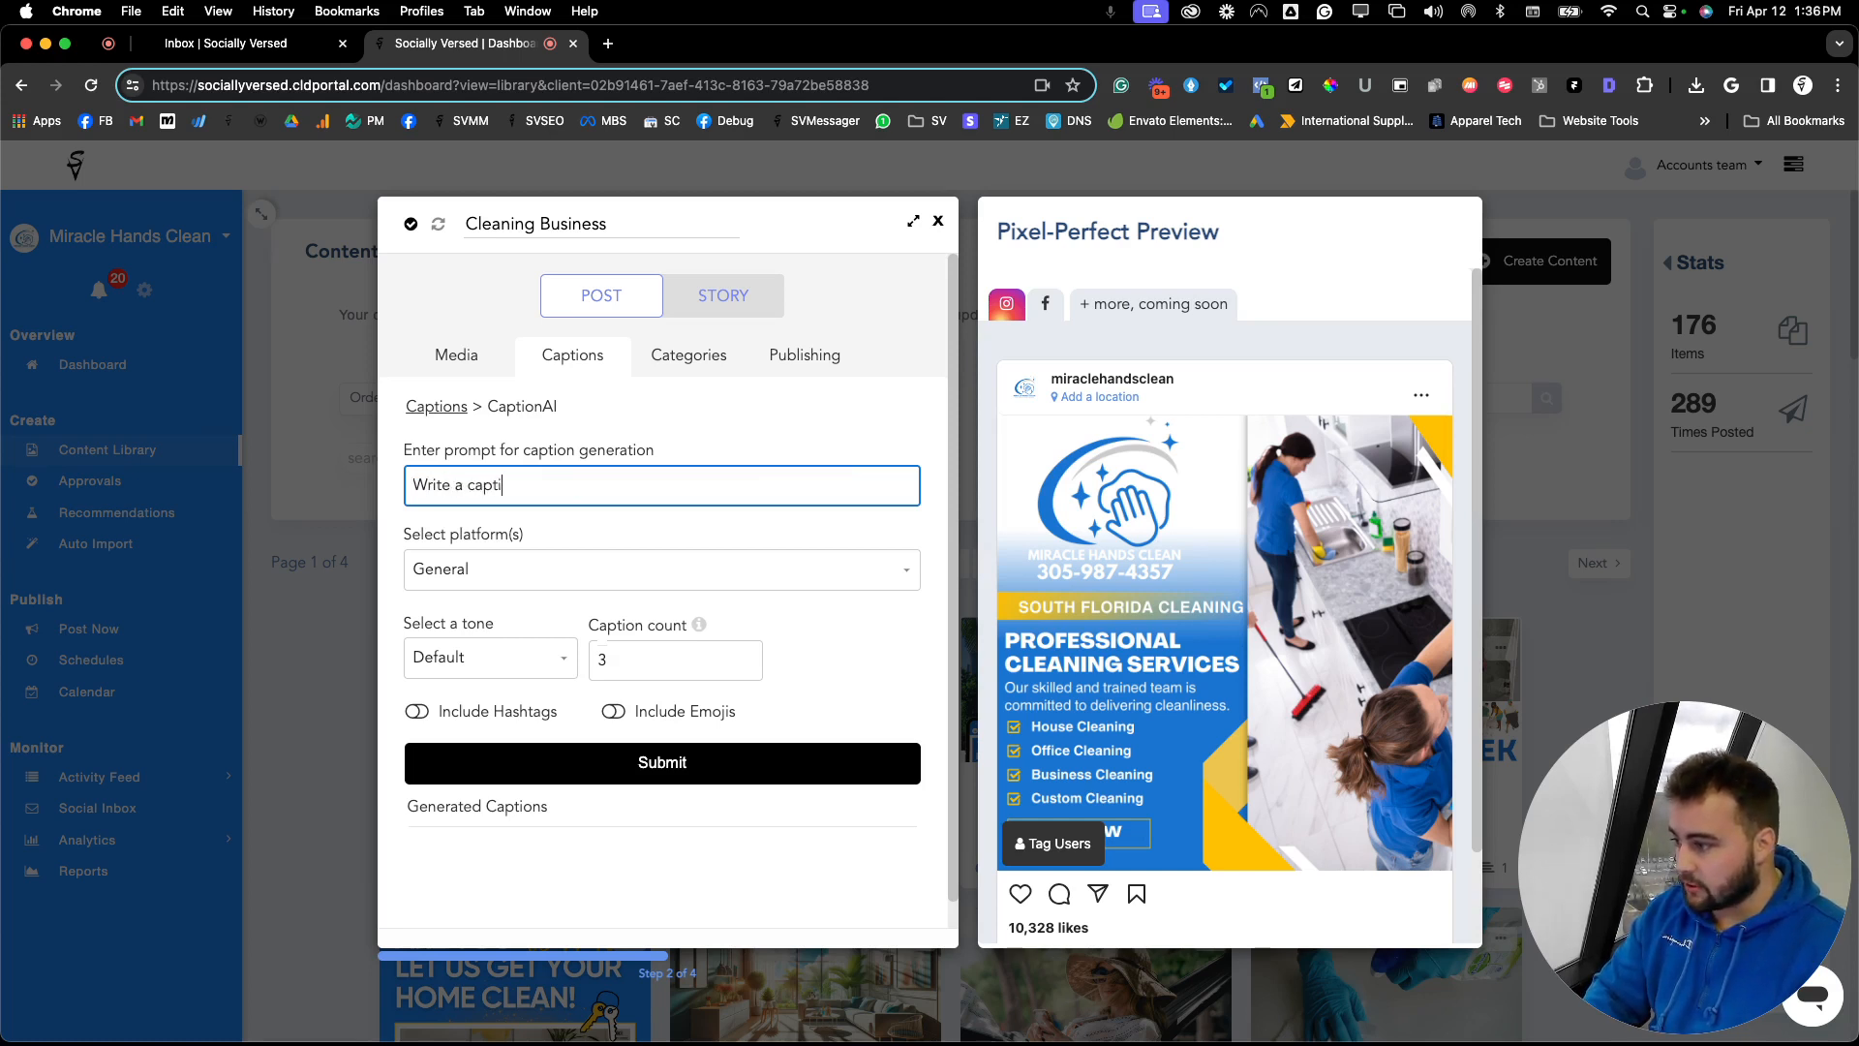
pyautogui.write('on for a Cleanin')
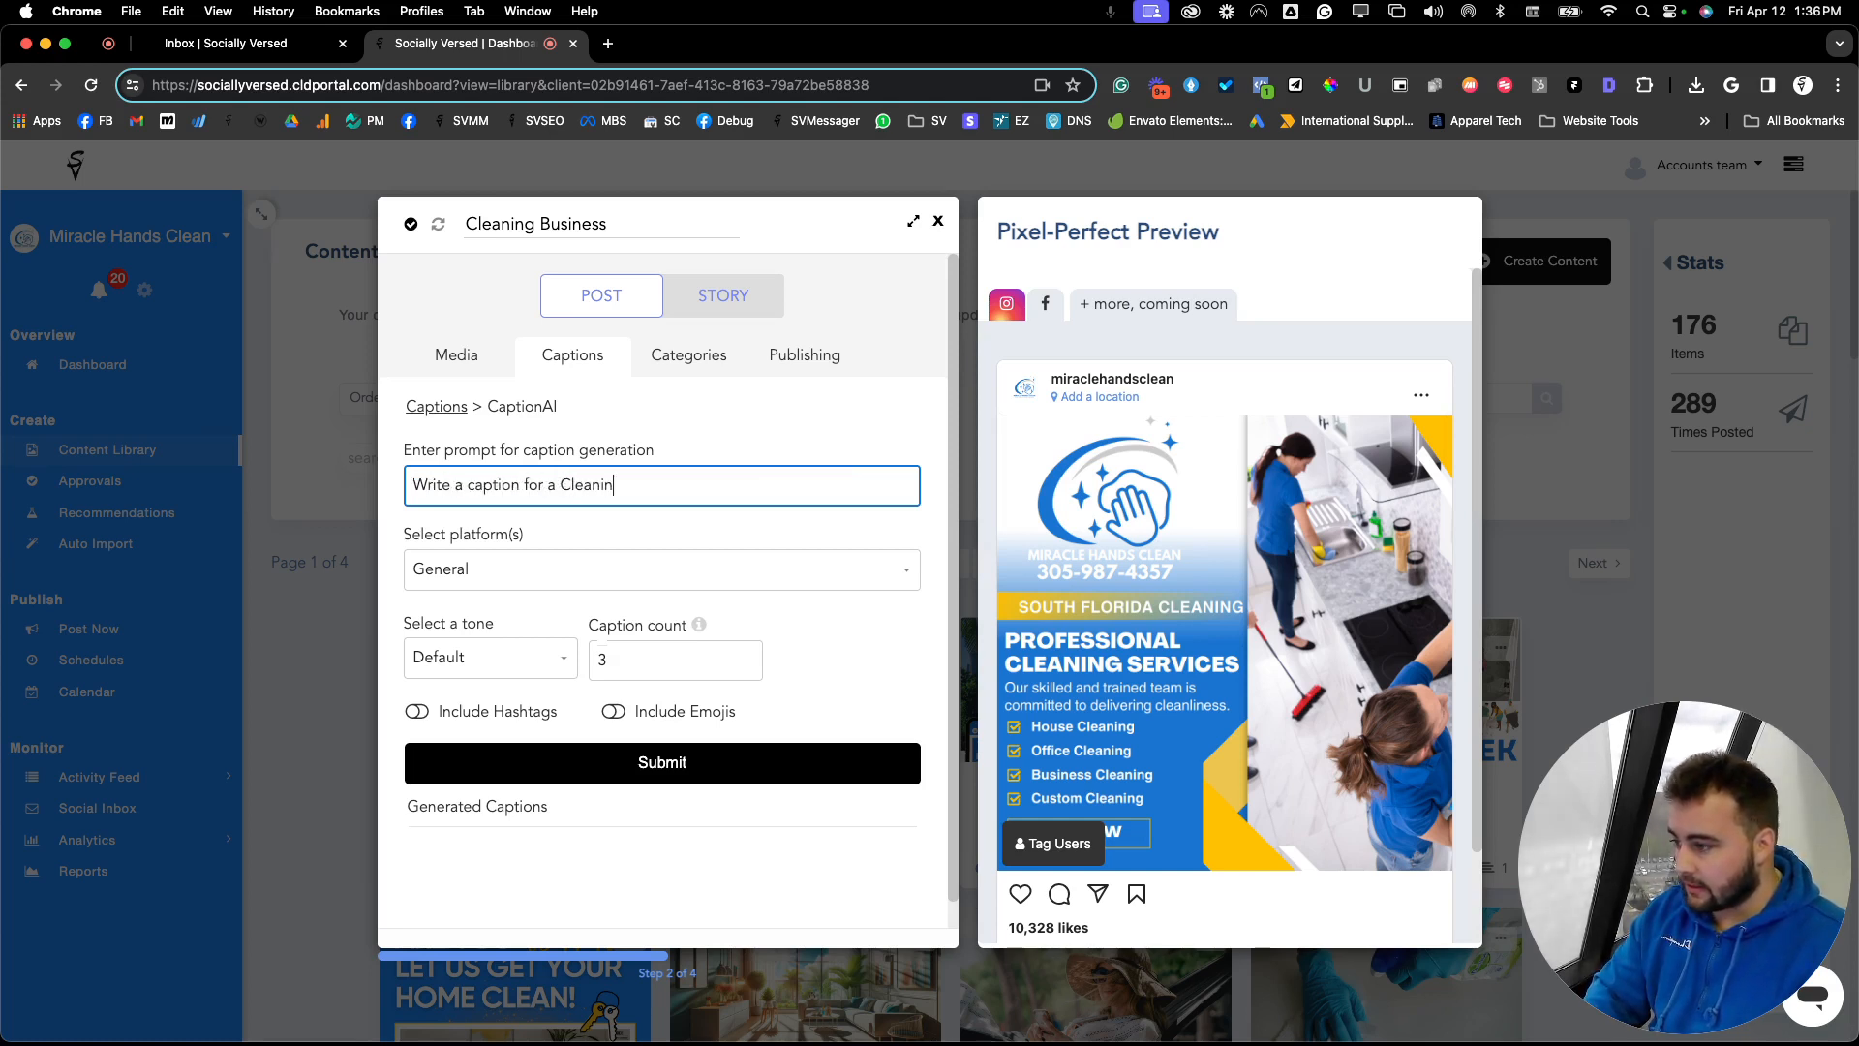
pyautogui.write('g Business in So')
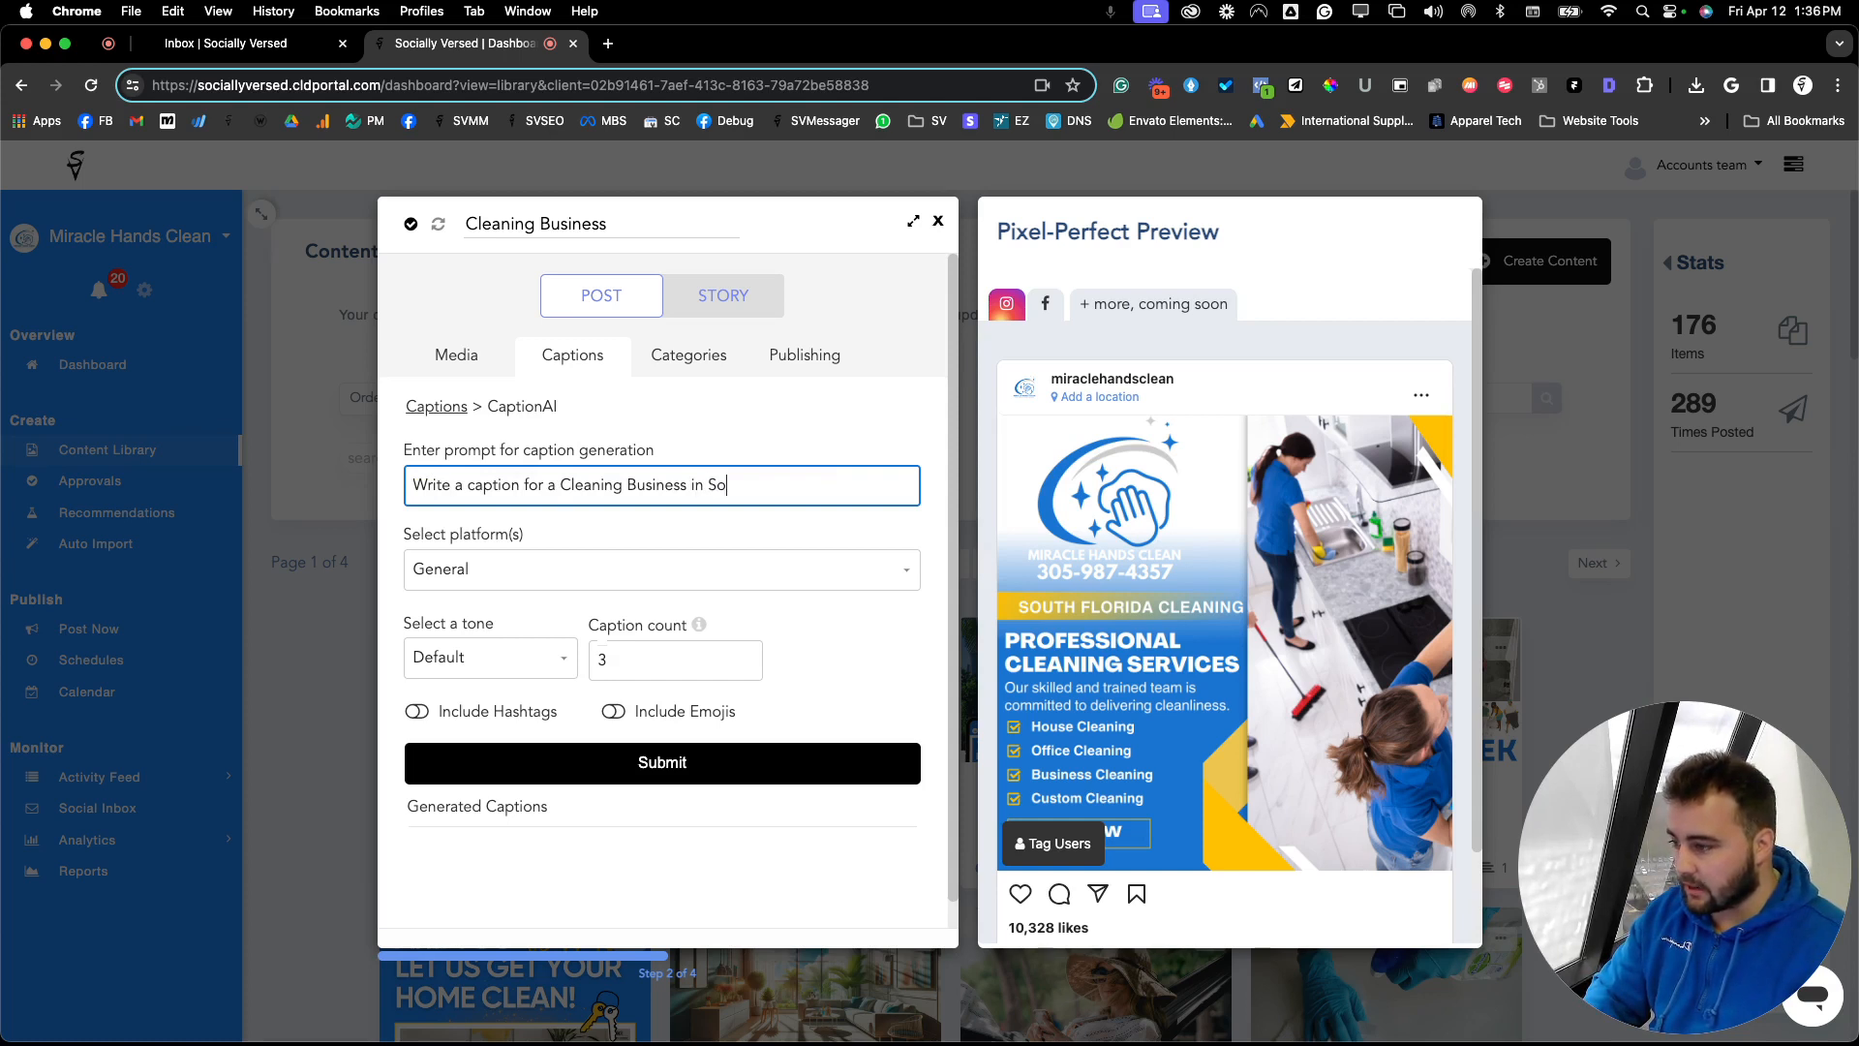
pyautogui.write('uth Florida')
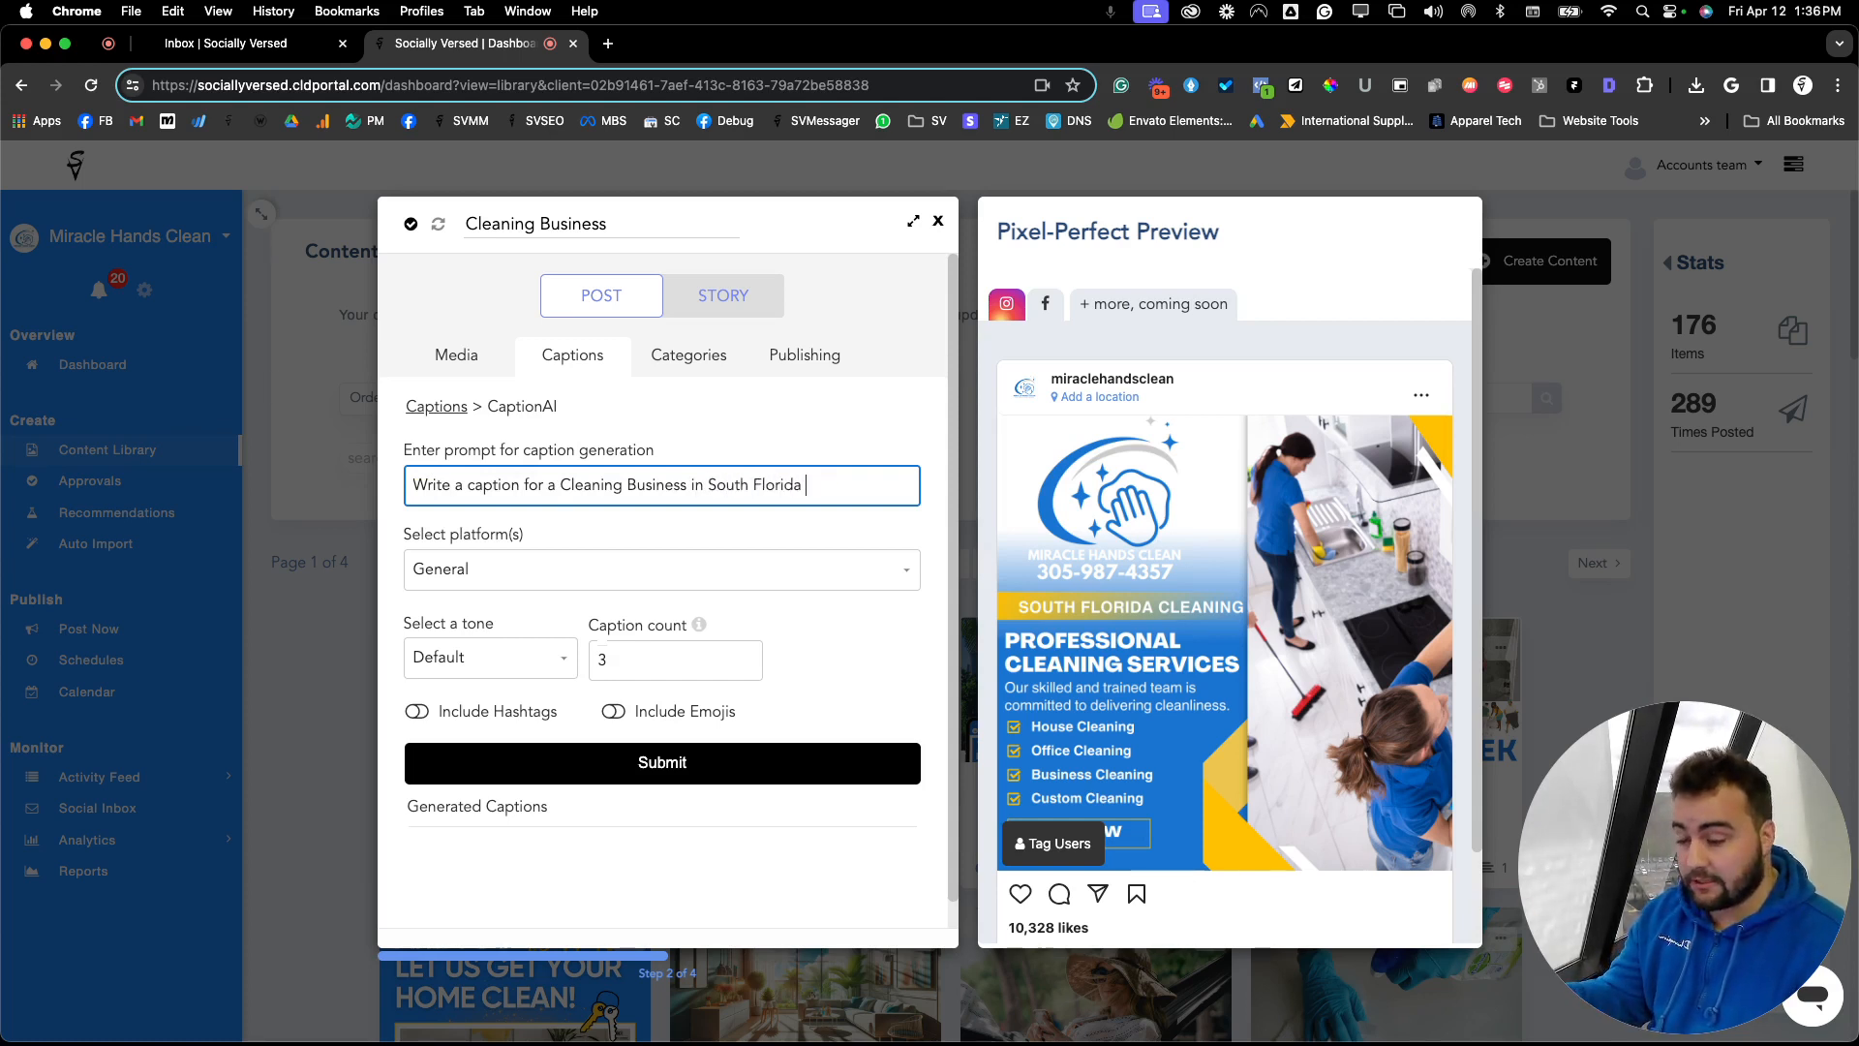
# Generate AI captions for the General platform with hashtags and emojis included.
pyautogui.click(525, 573)
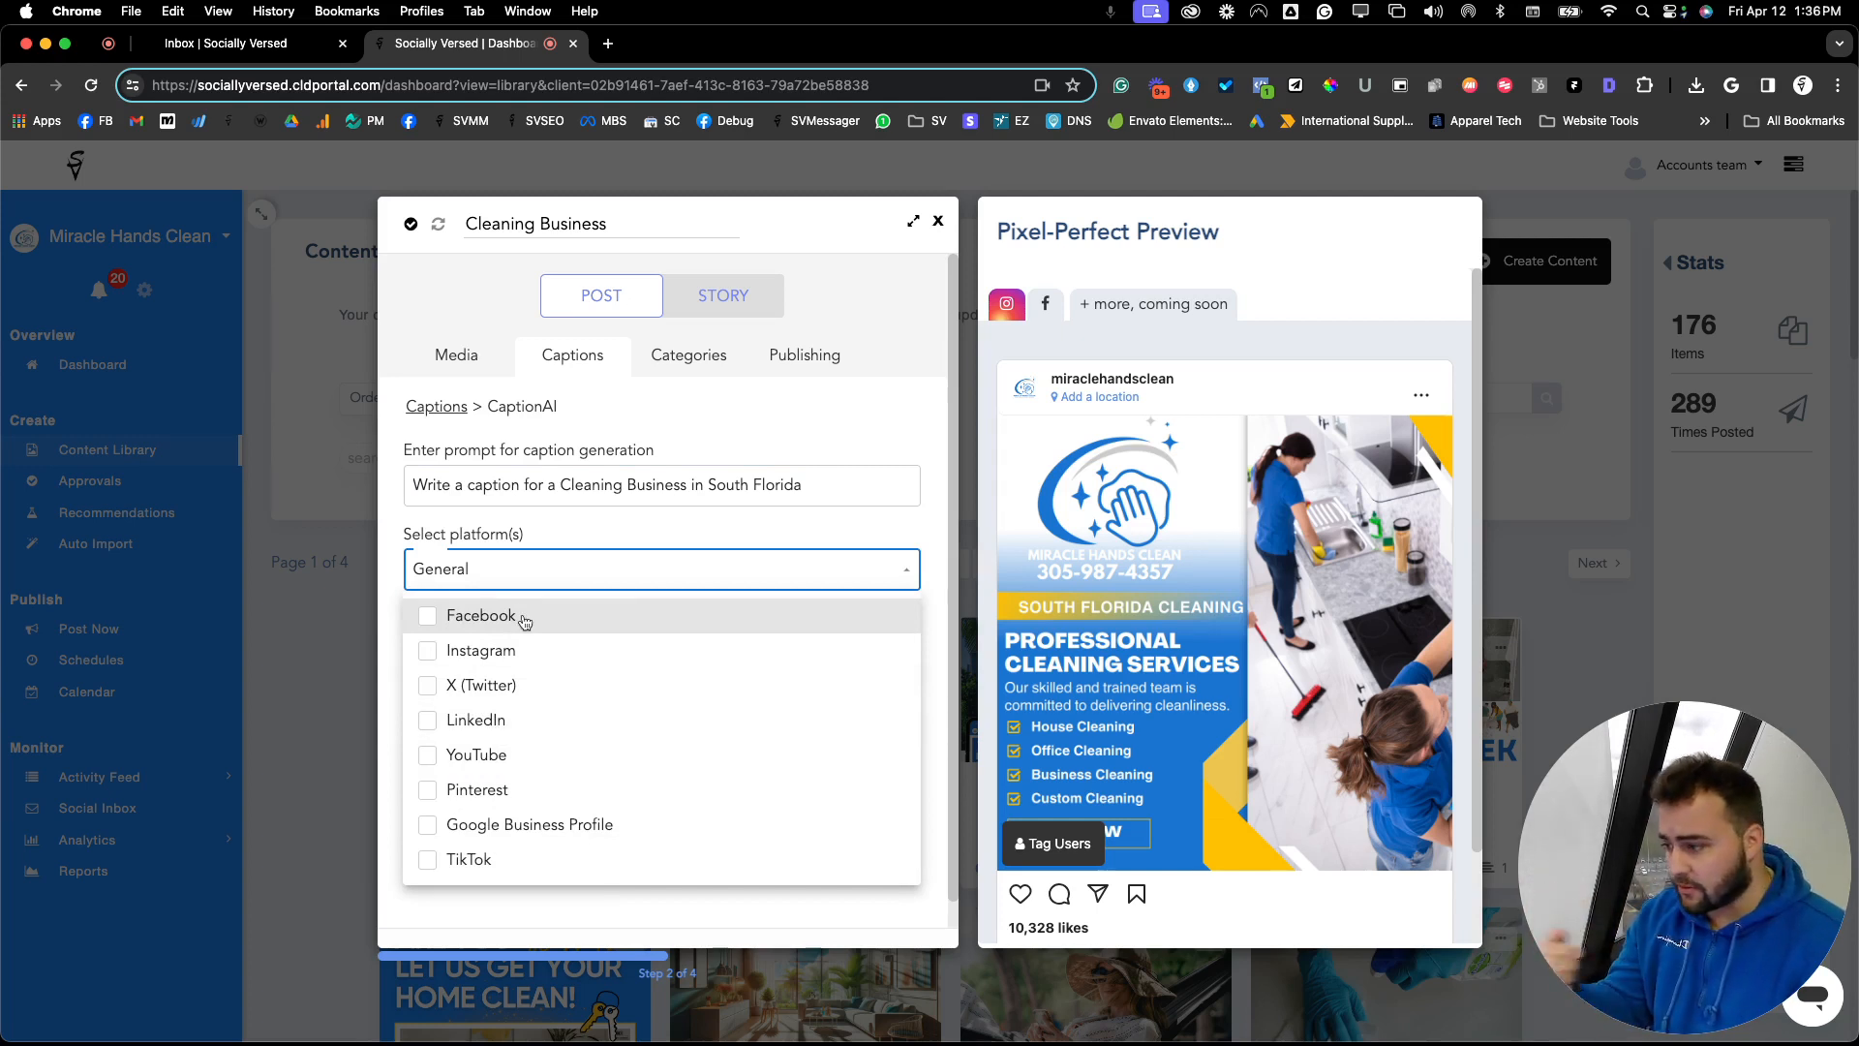
pyautogui.click(577, 548)
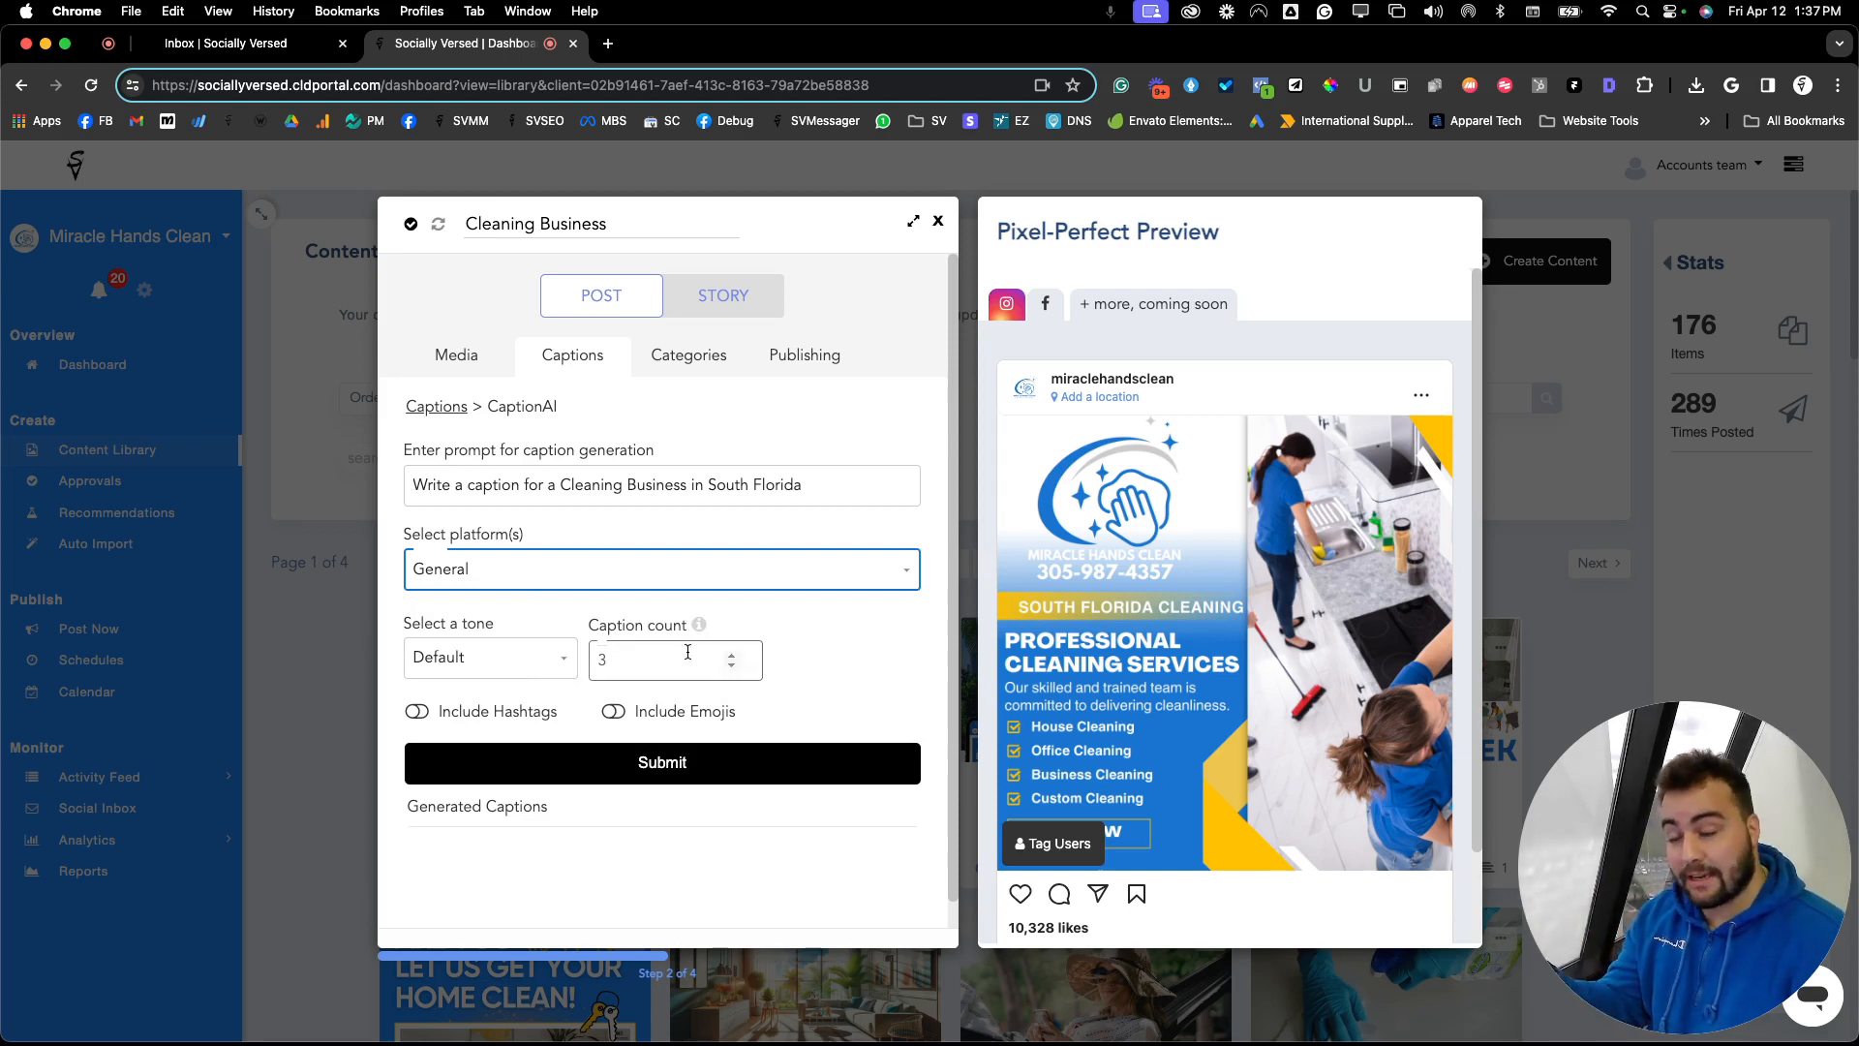
pyautogui.moveTo(694, 629)
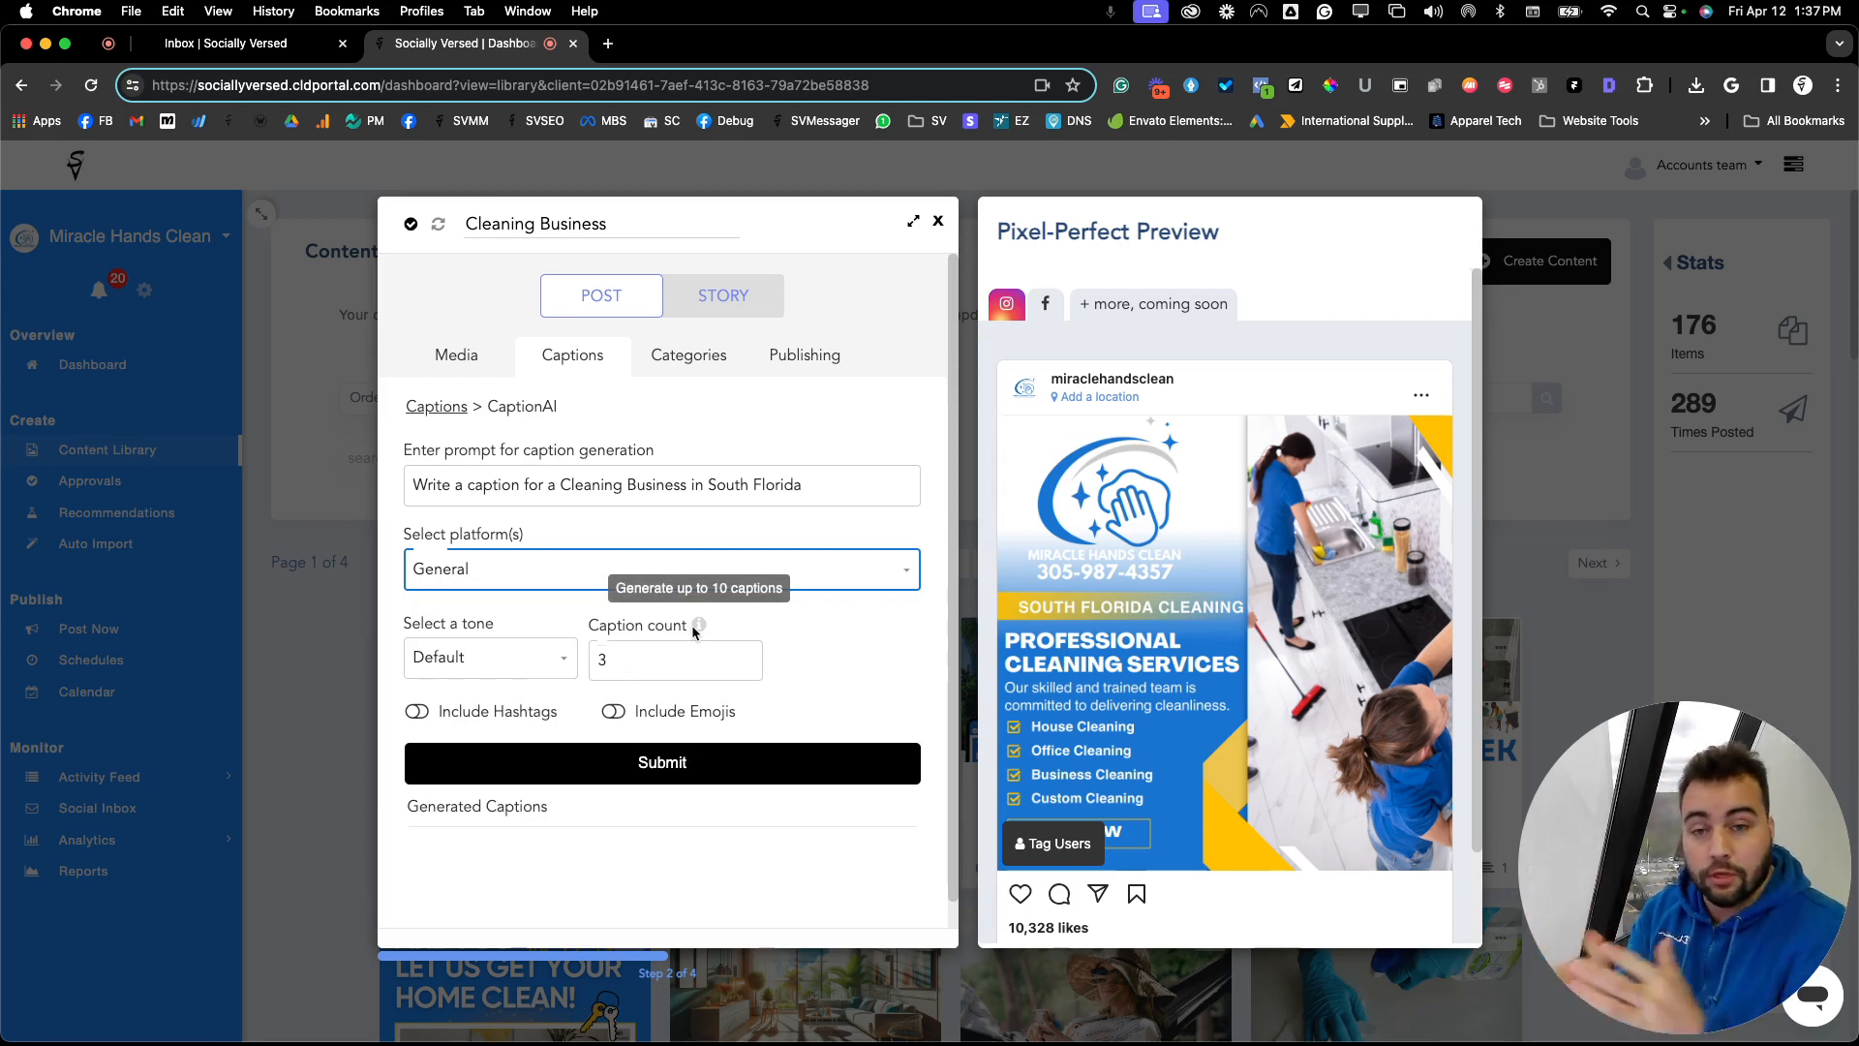
pyautogui.click(416, 714)
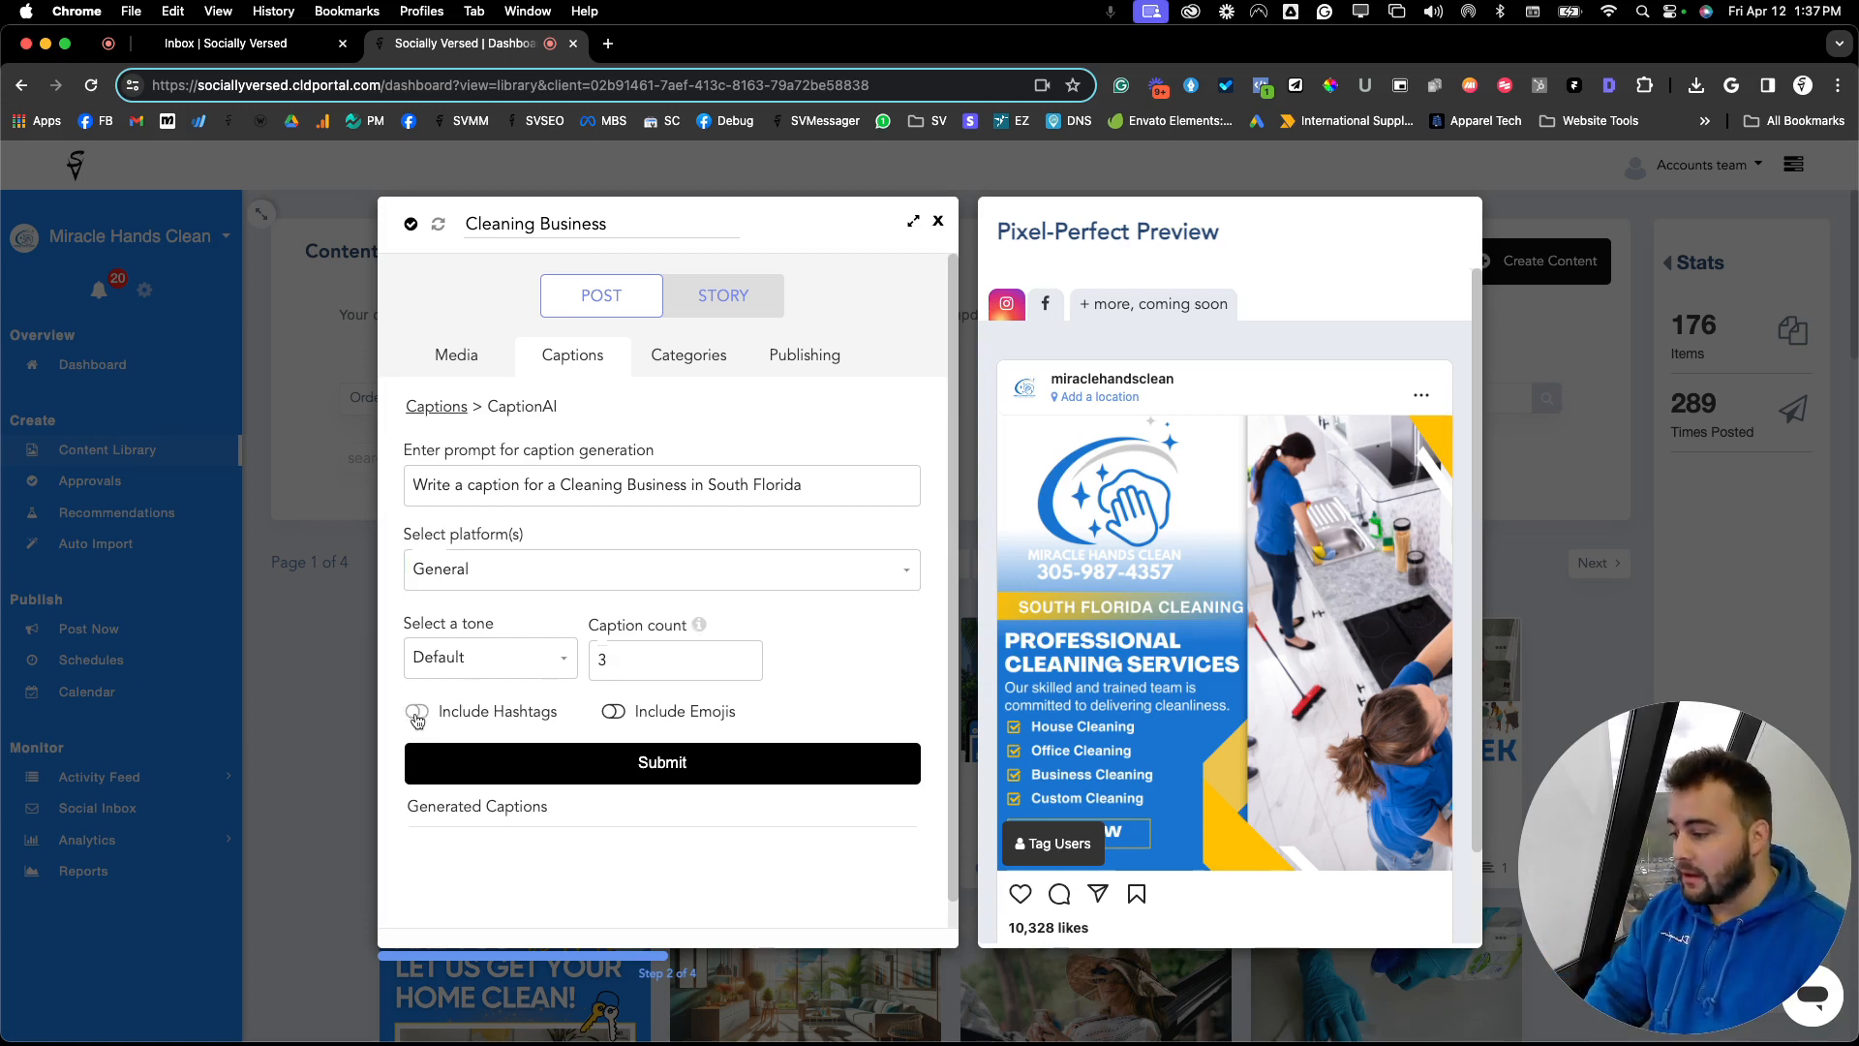
pyautogui.click(613, 712)
pyautogui.click(639, 764)
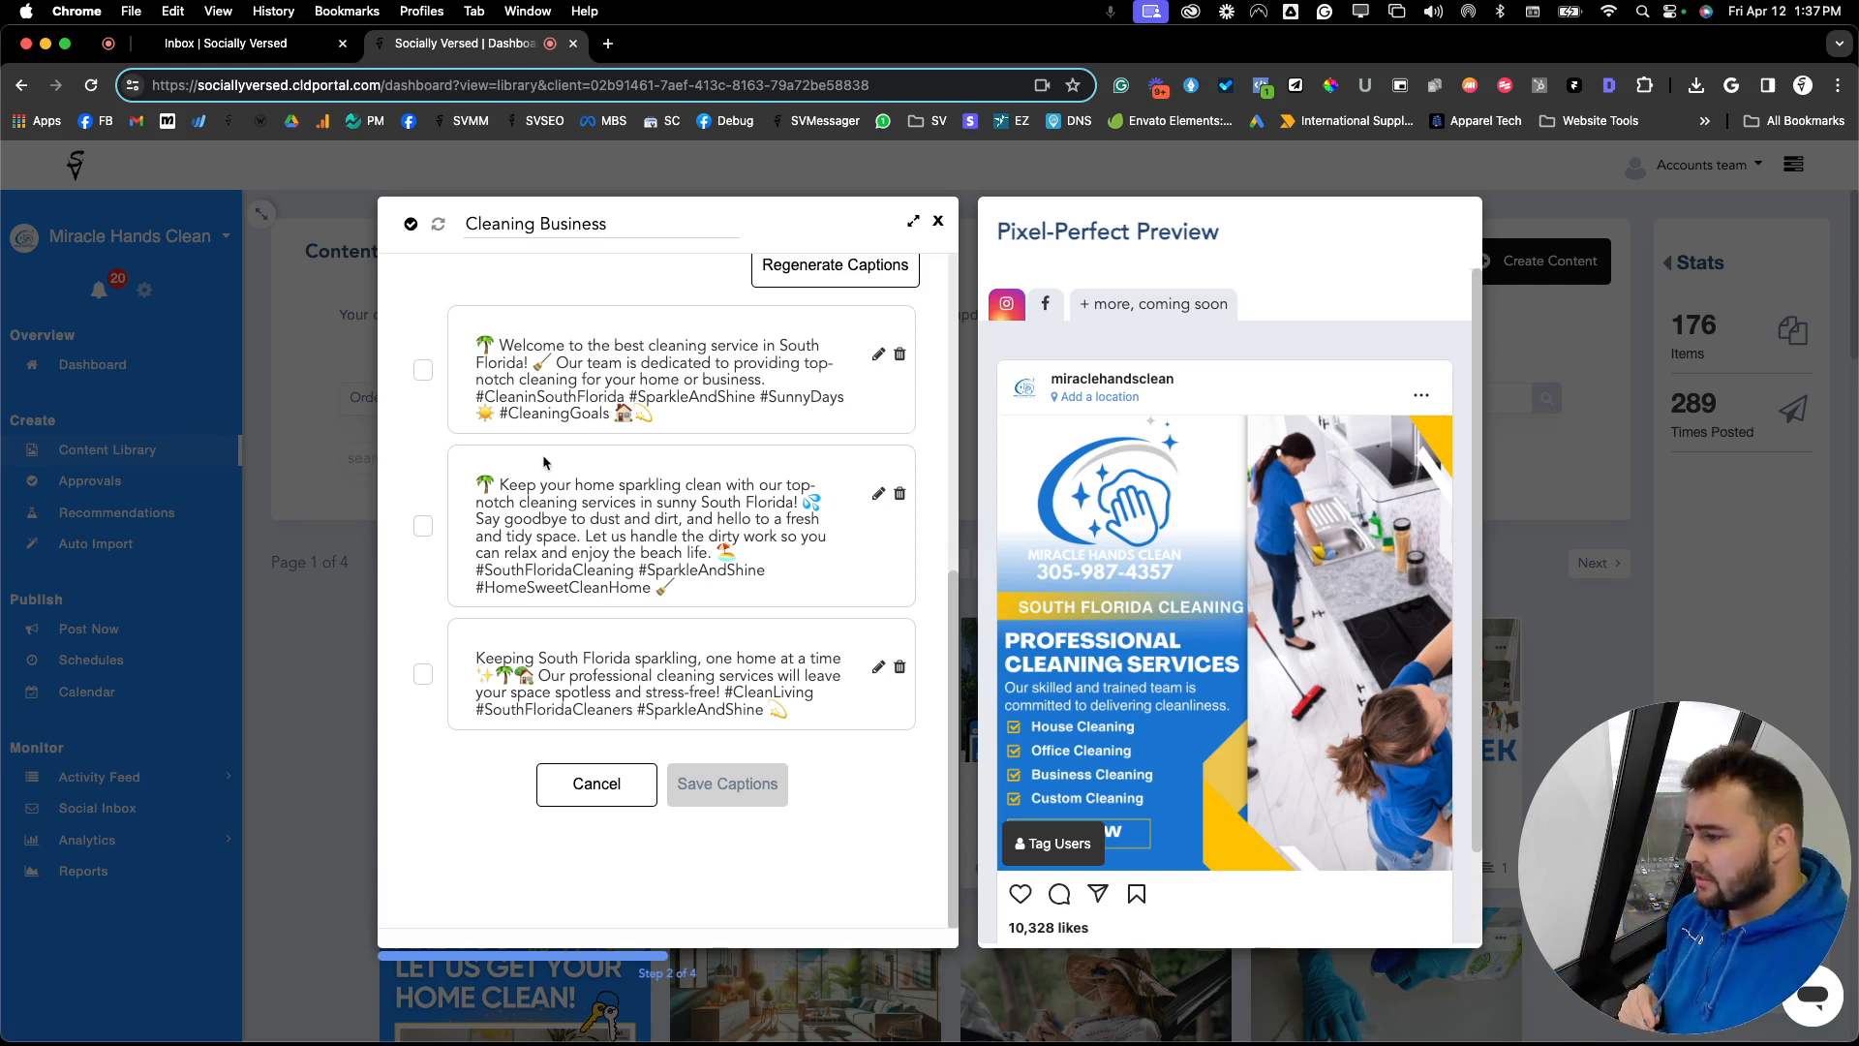
# Save only the generated caption that begins "Keeping South Florida sparkling, one home at a time" to the post.
pyautogui.click(428, 533)
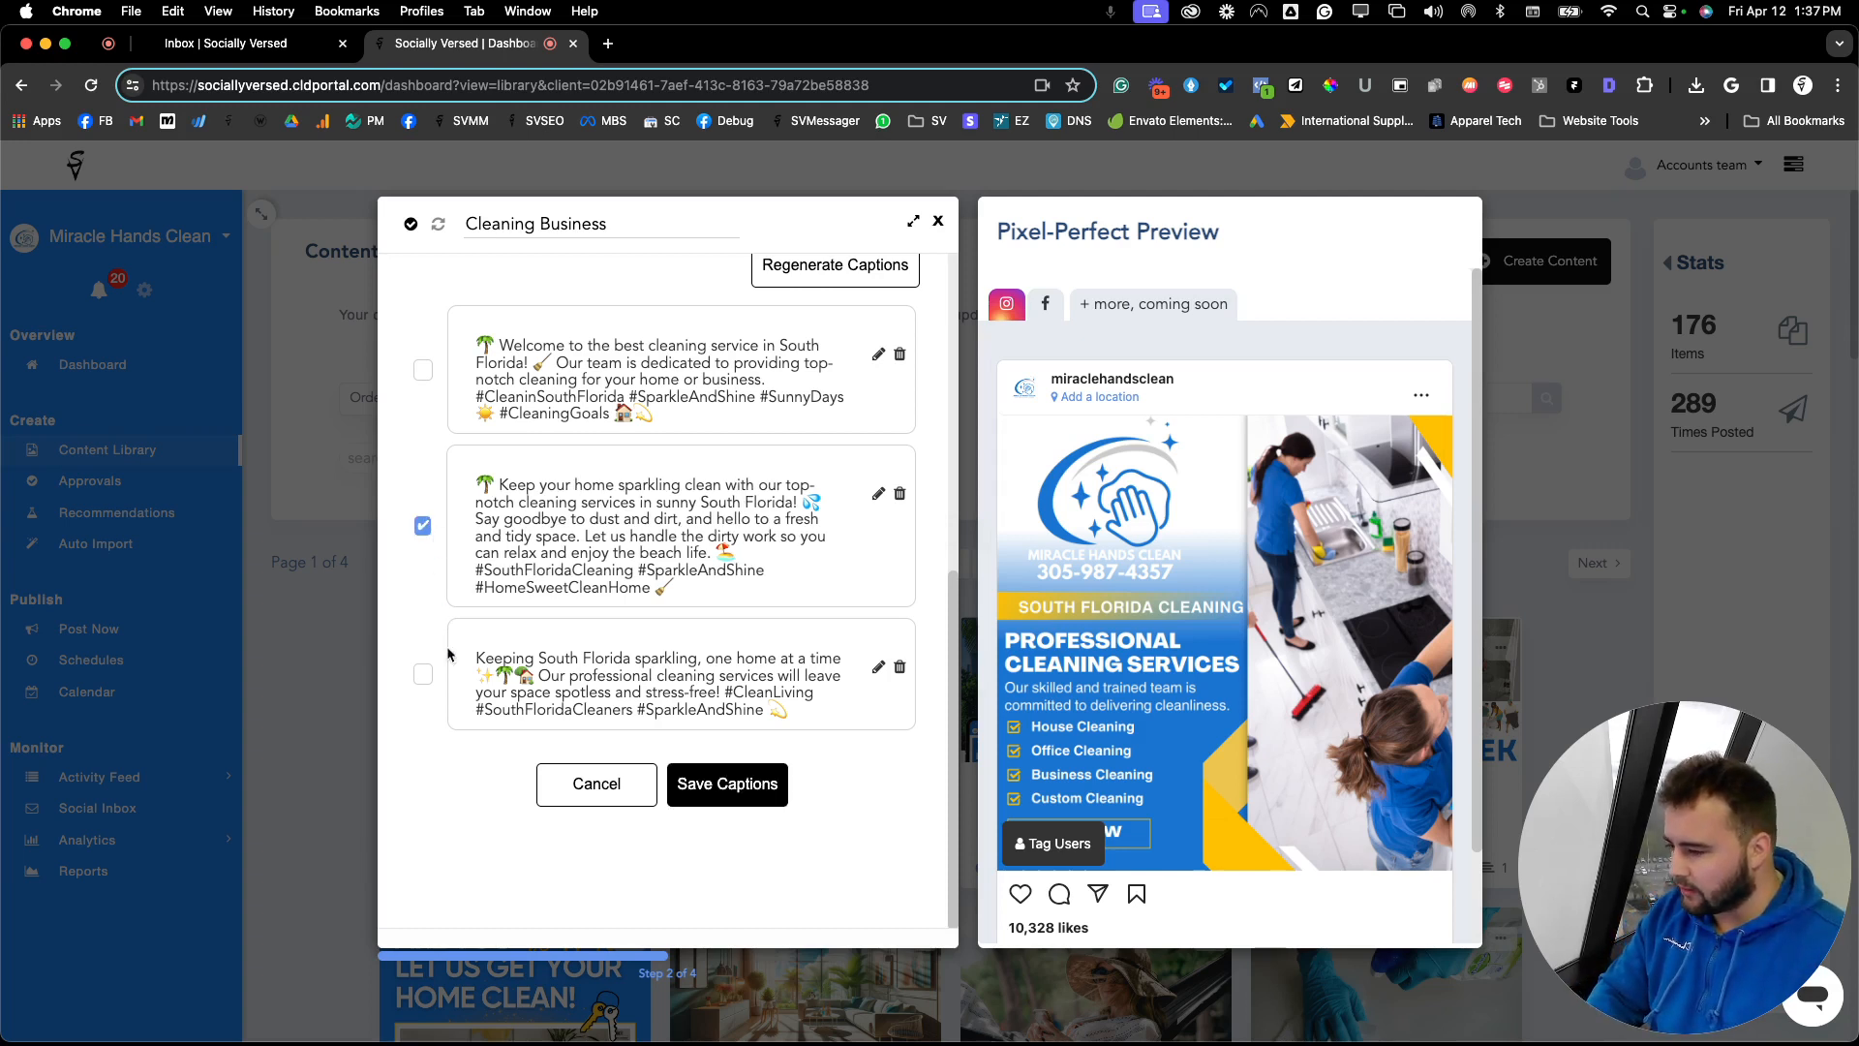
pyautogui.click(424, 676)
pyautogui.click(423, 525)
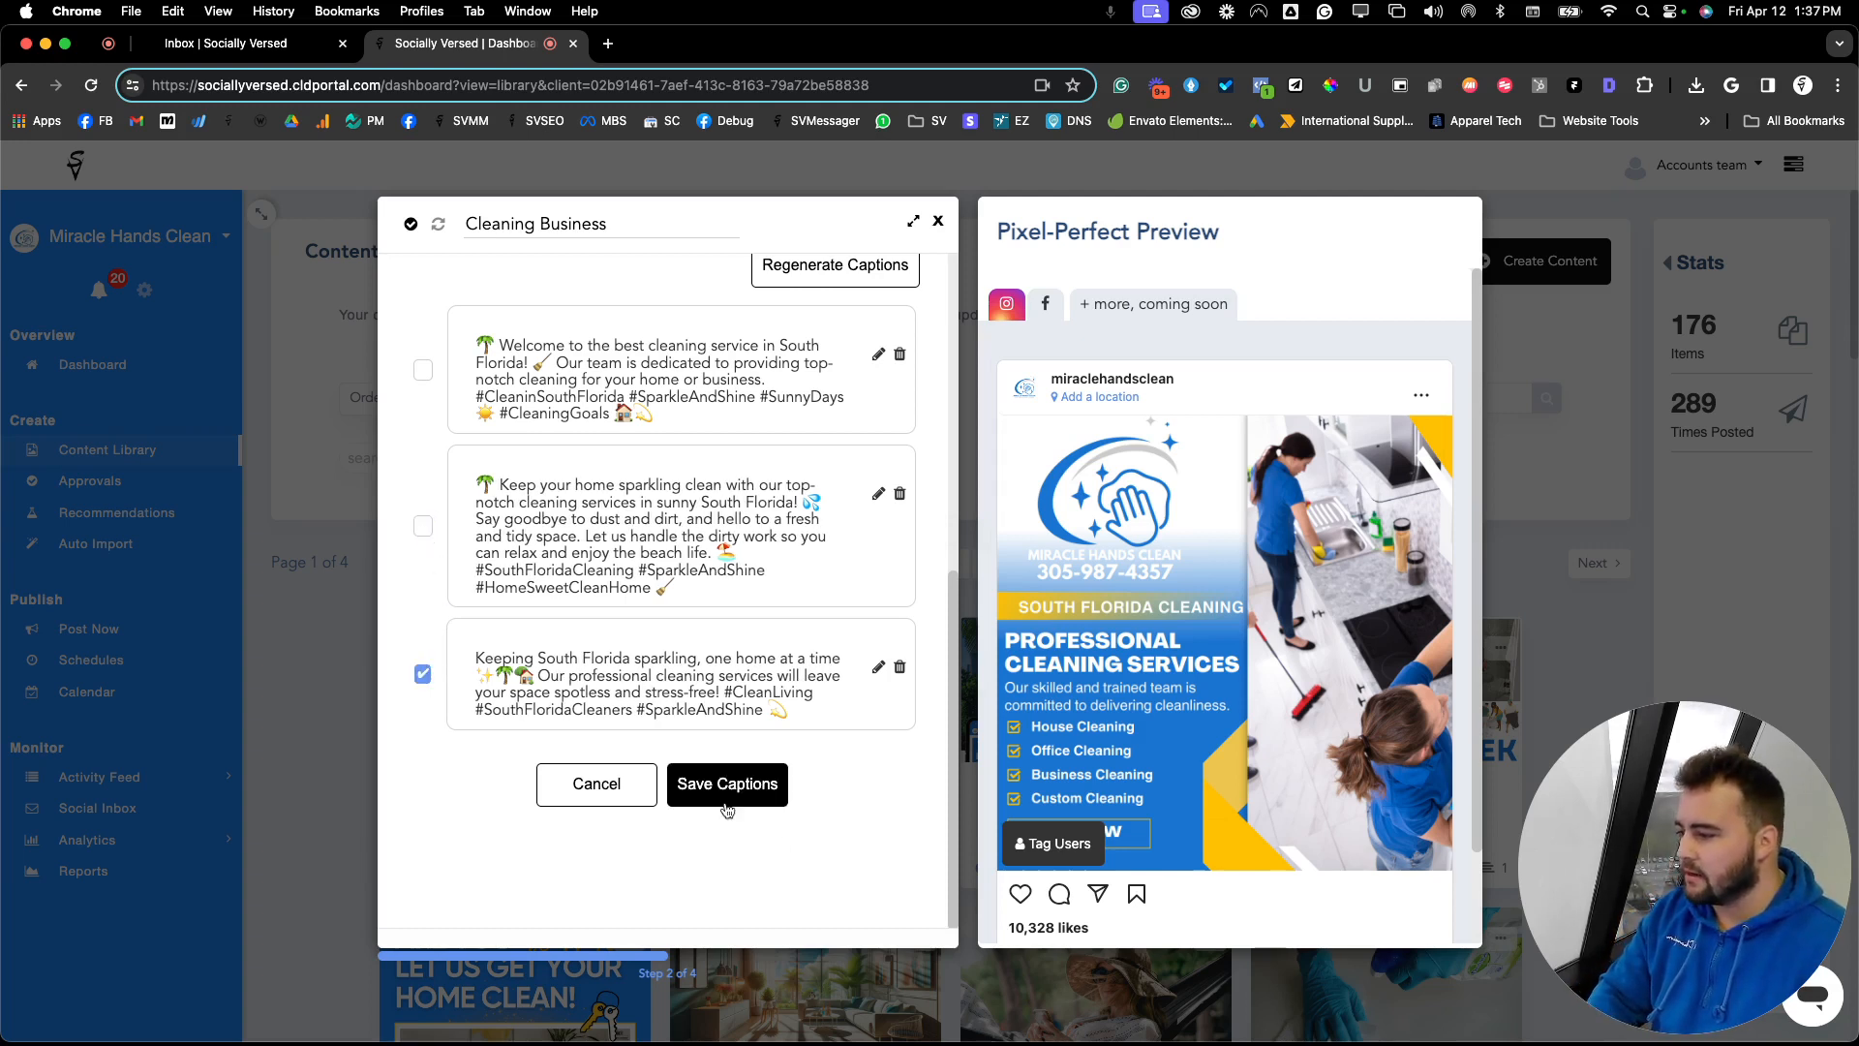
pyautogui.click(716, 779)
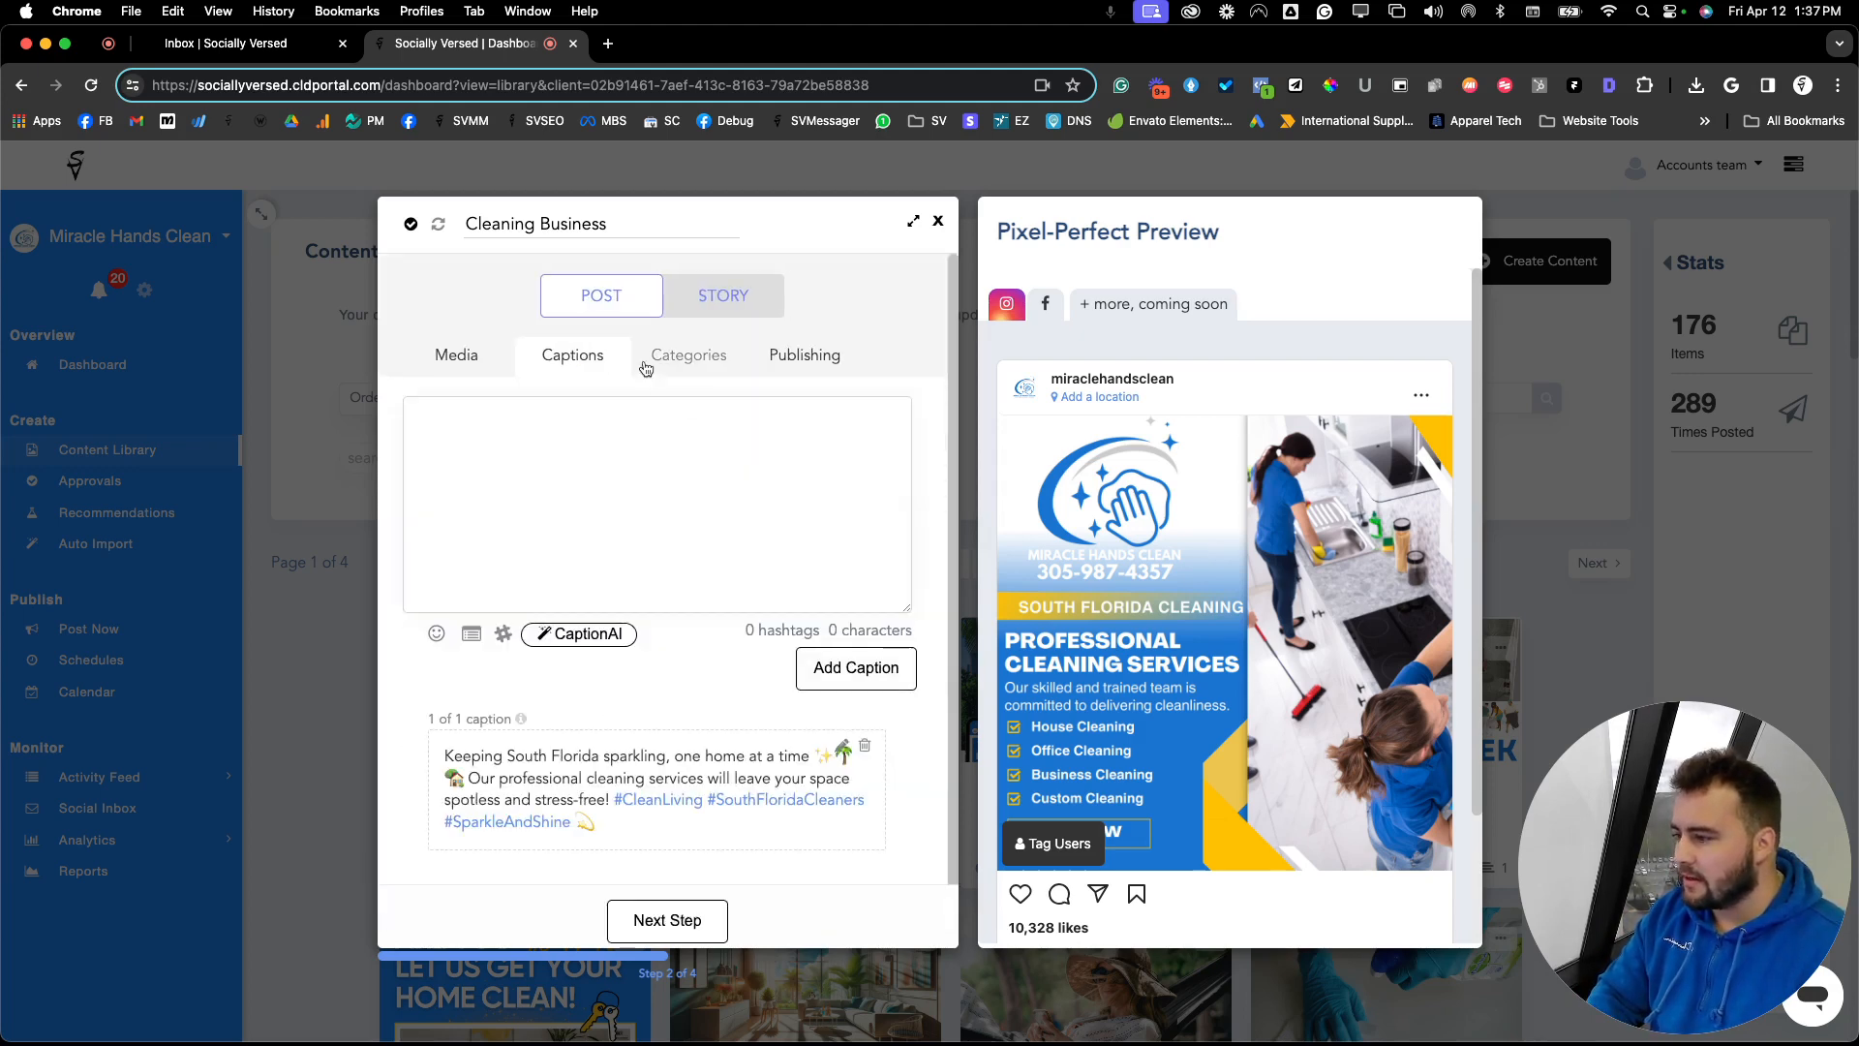
# Review how the image and caption look in the Instagram and Facebook post previews.
pyautogui.scroll(-1, 610, 860)
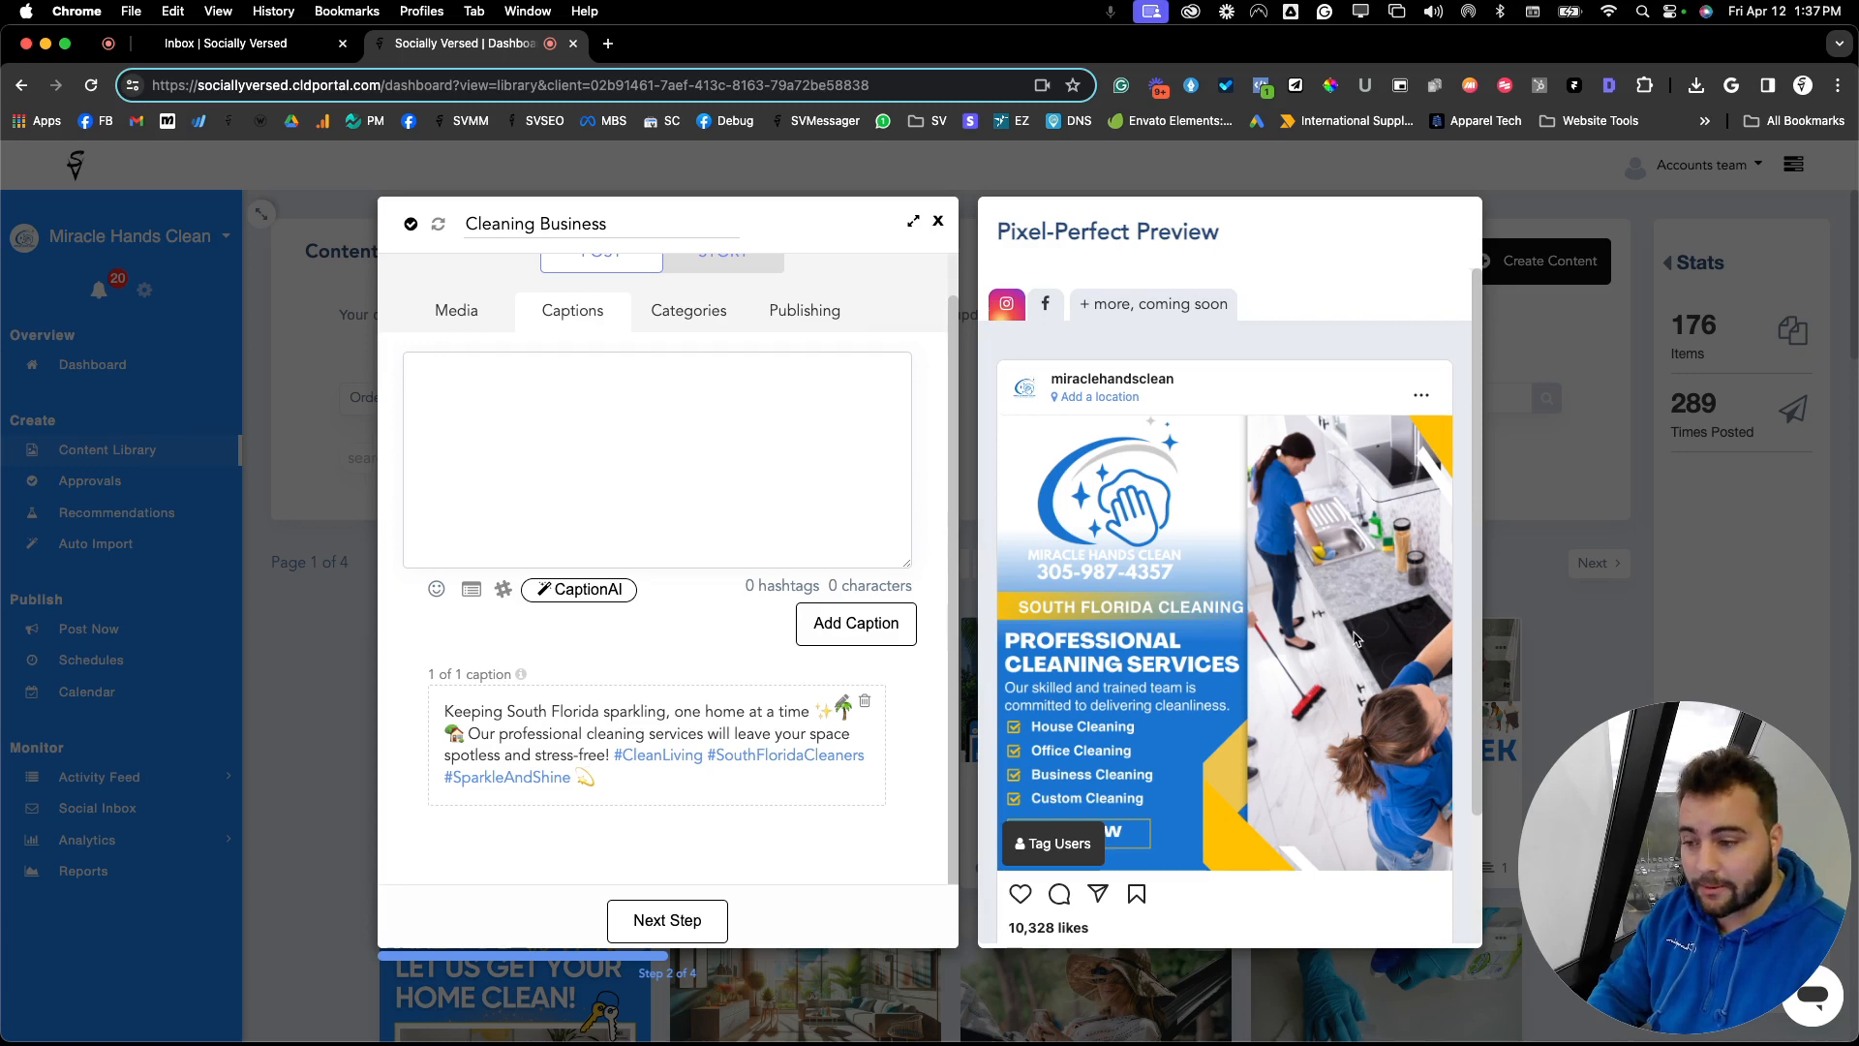
pyautogui.scroll(-3, 1352, 631)
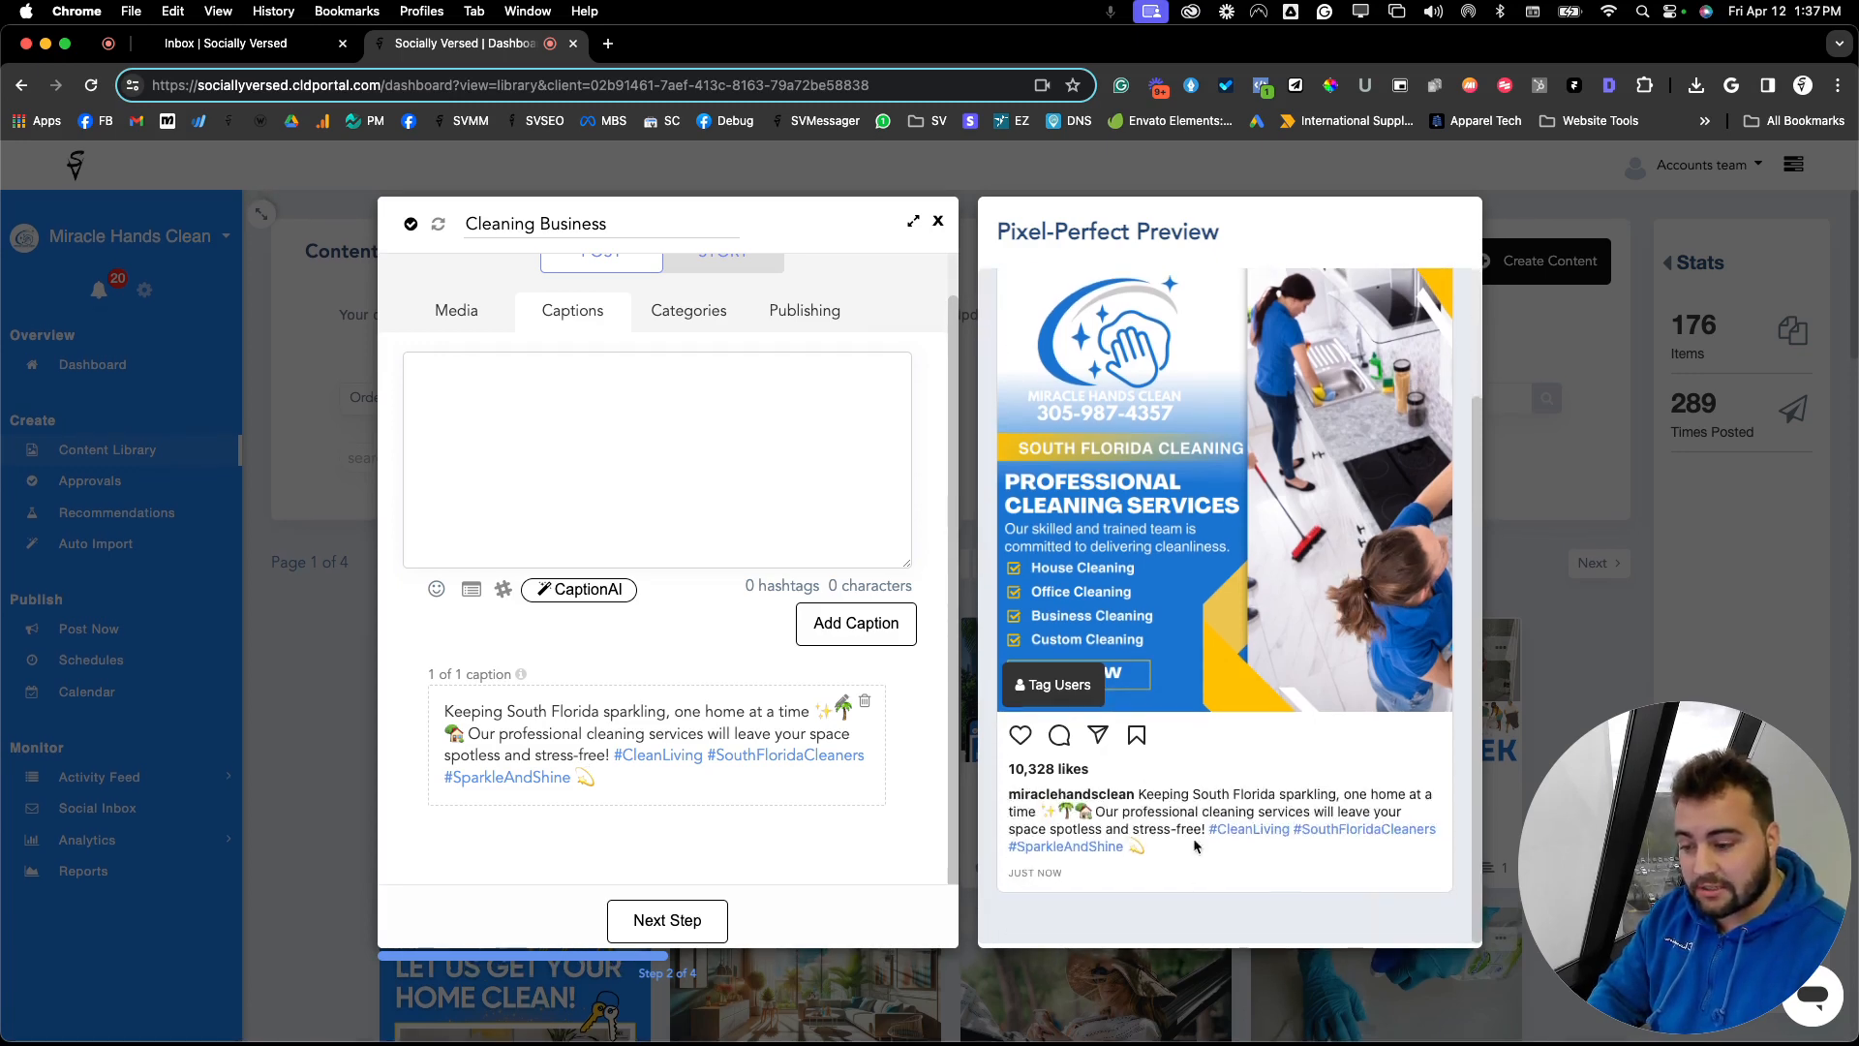
pyautogui.scroll(3, 1187, 504)
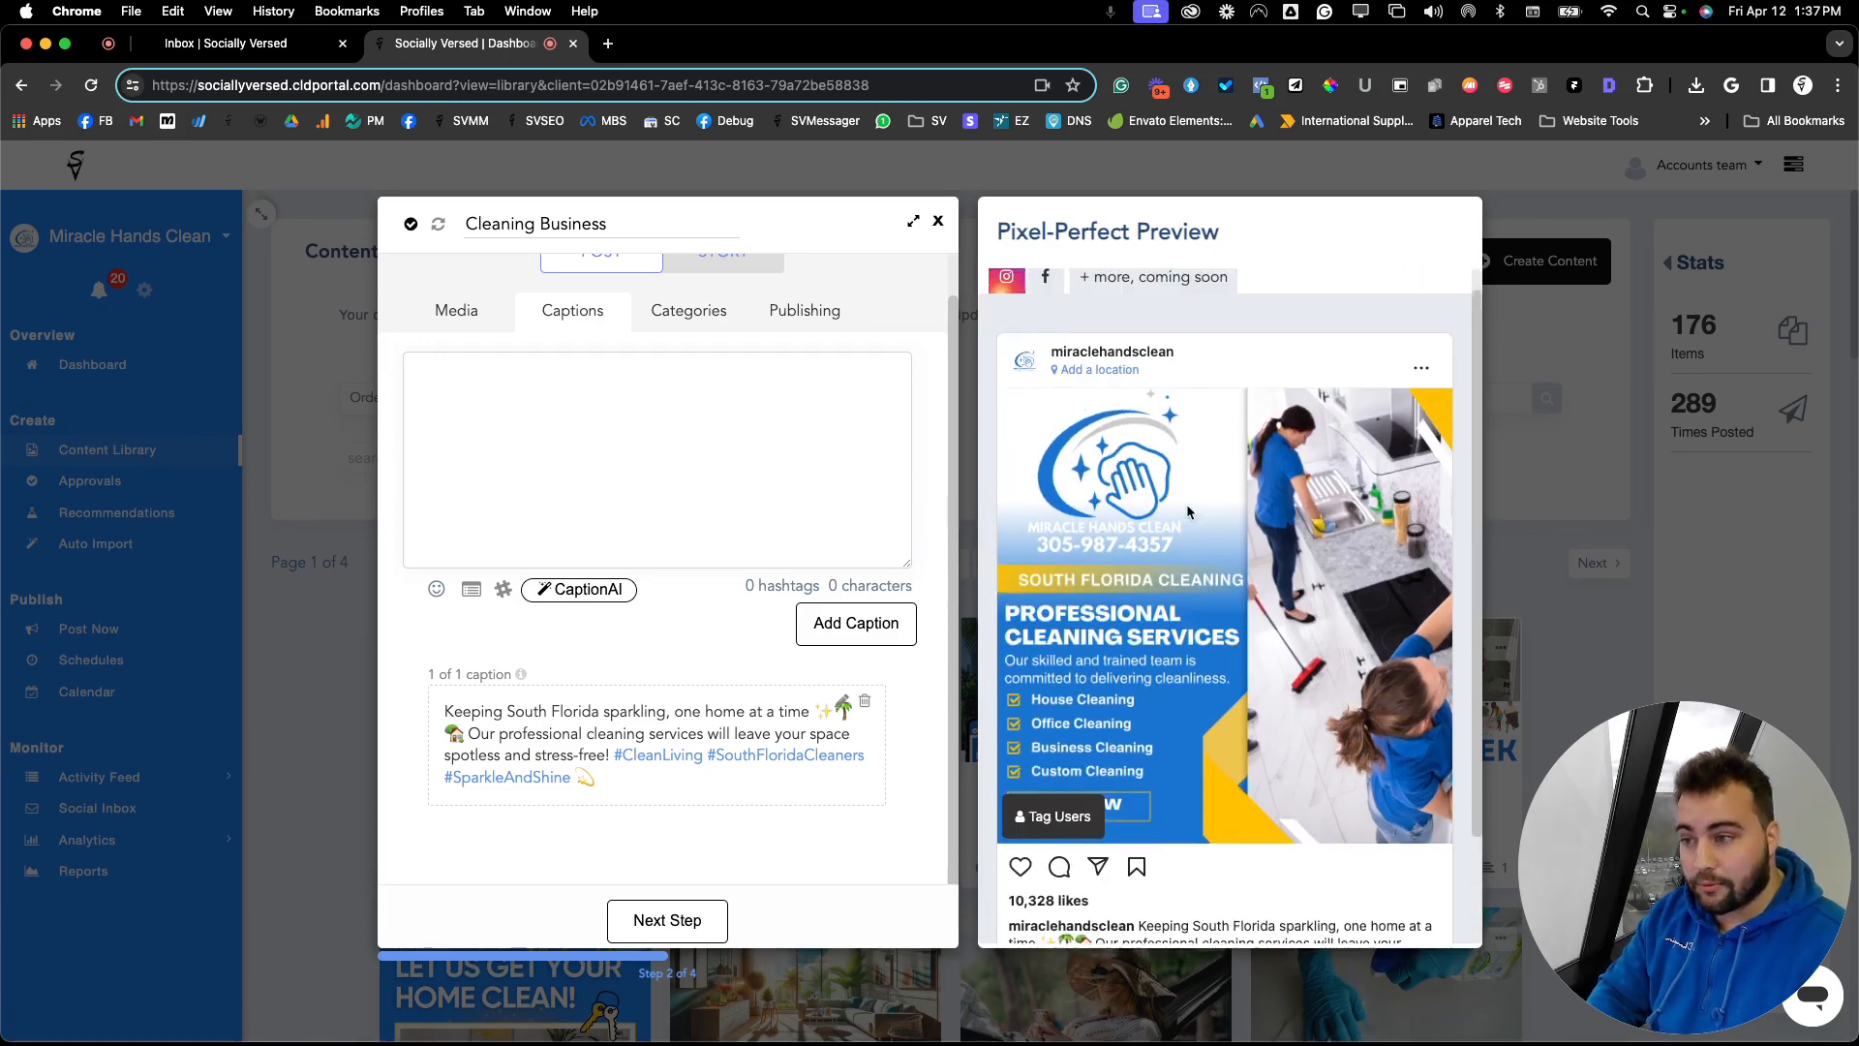
pyautogui.click(1046, 306)
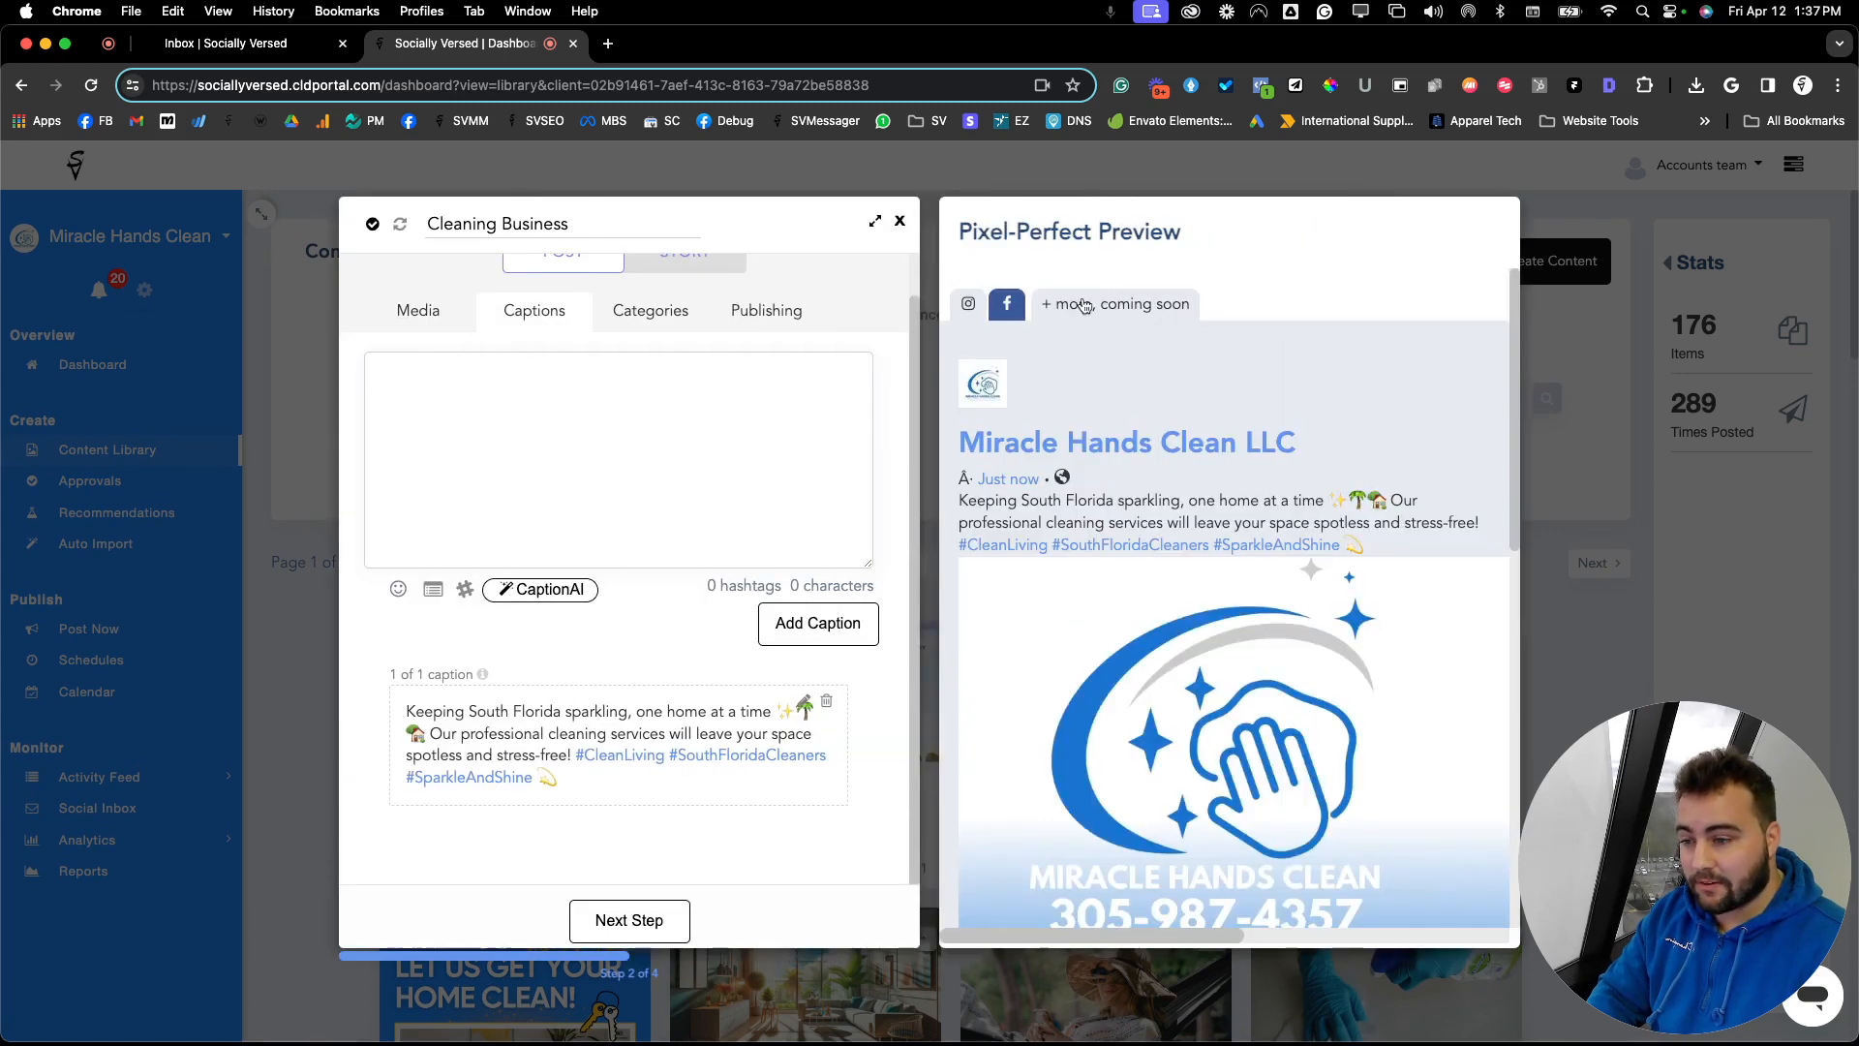
pyautogui.scroll(-4, 1169, 712)
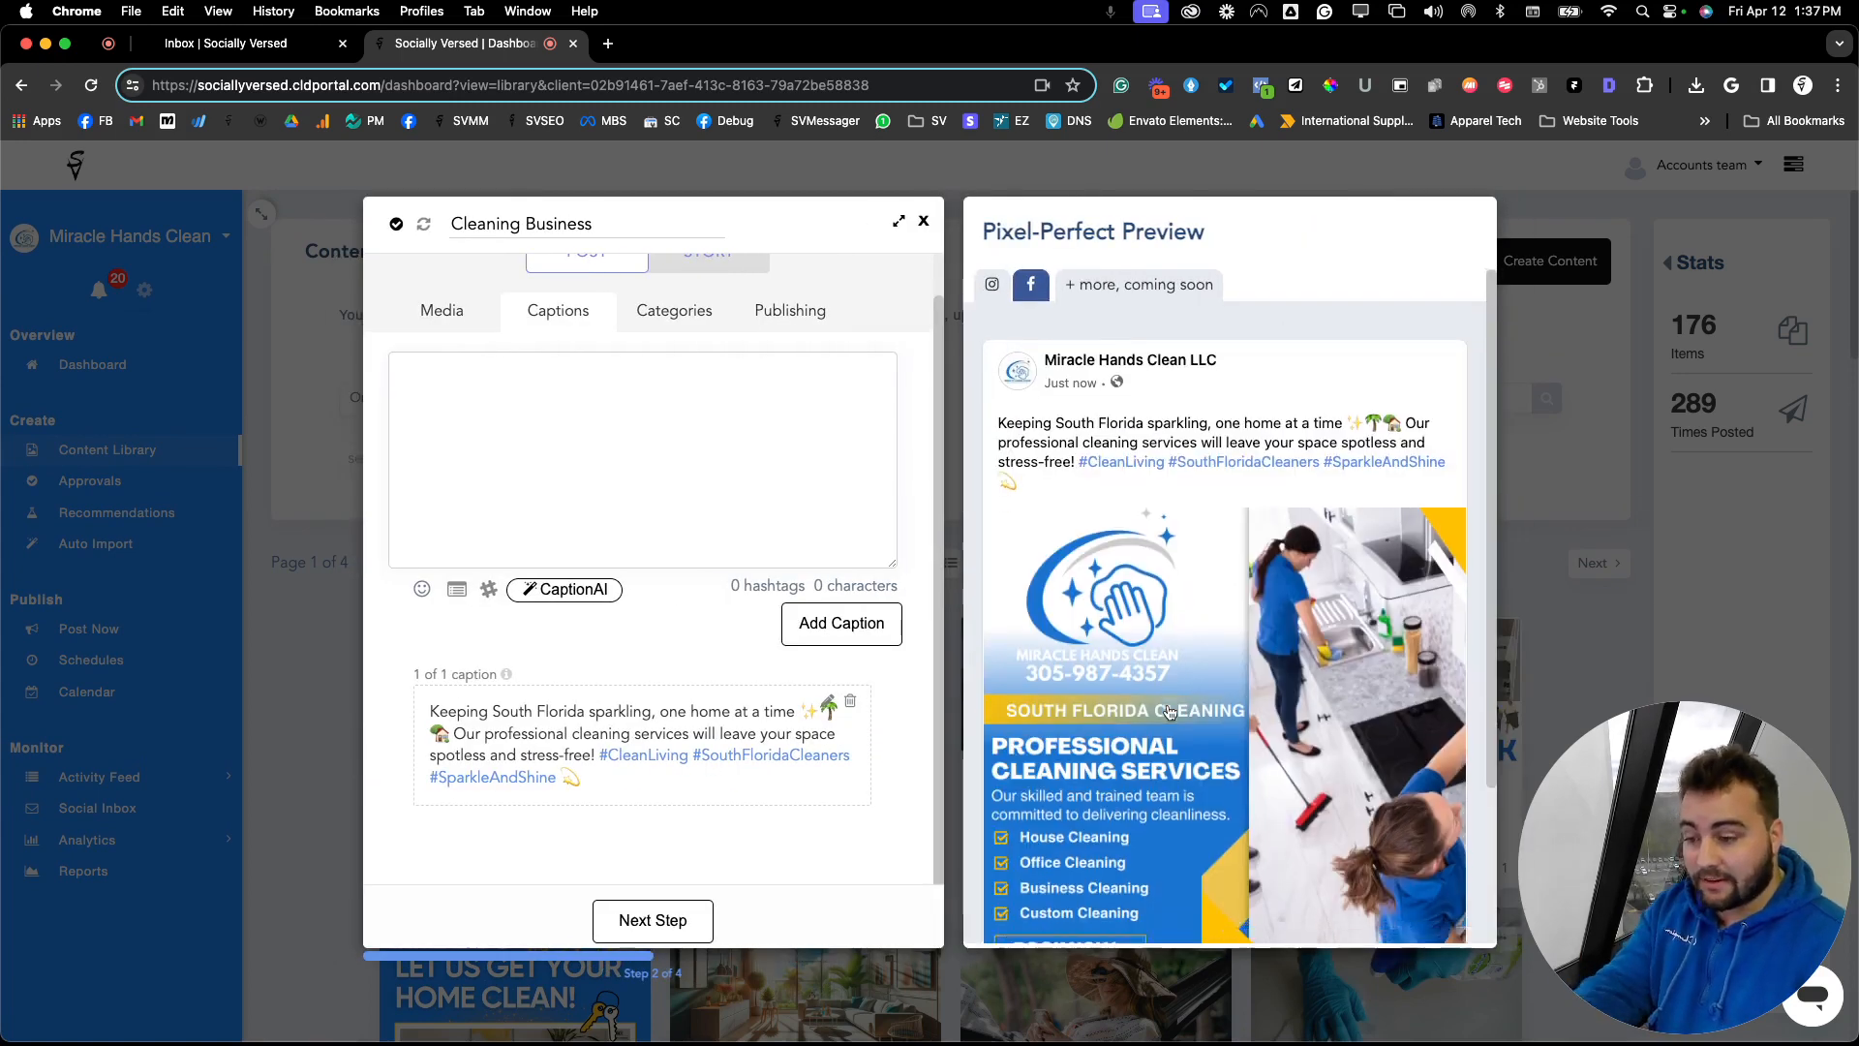
pyautogui.scroll(1, 627, 770)
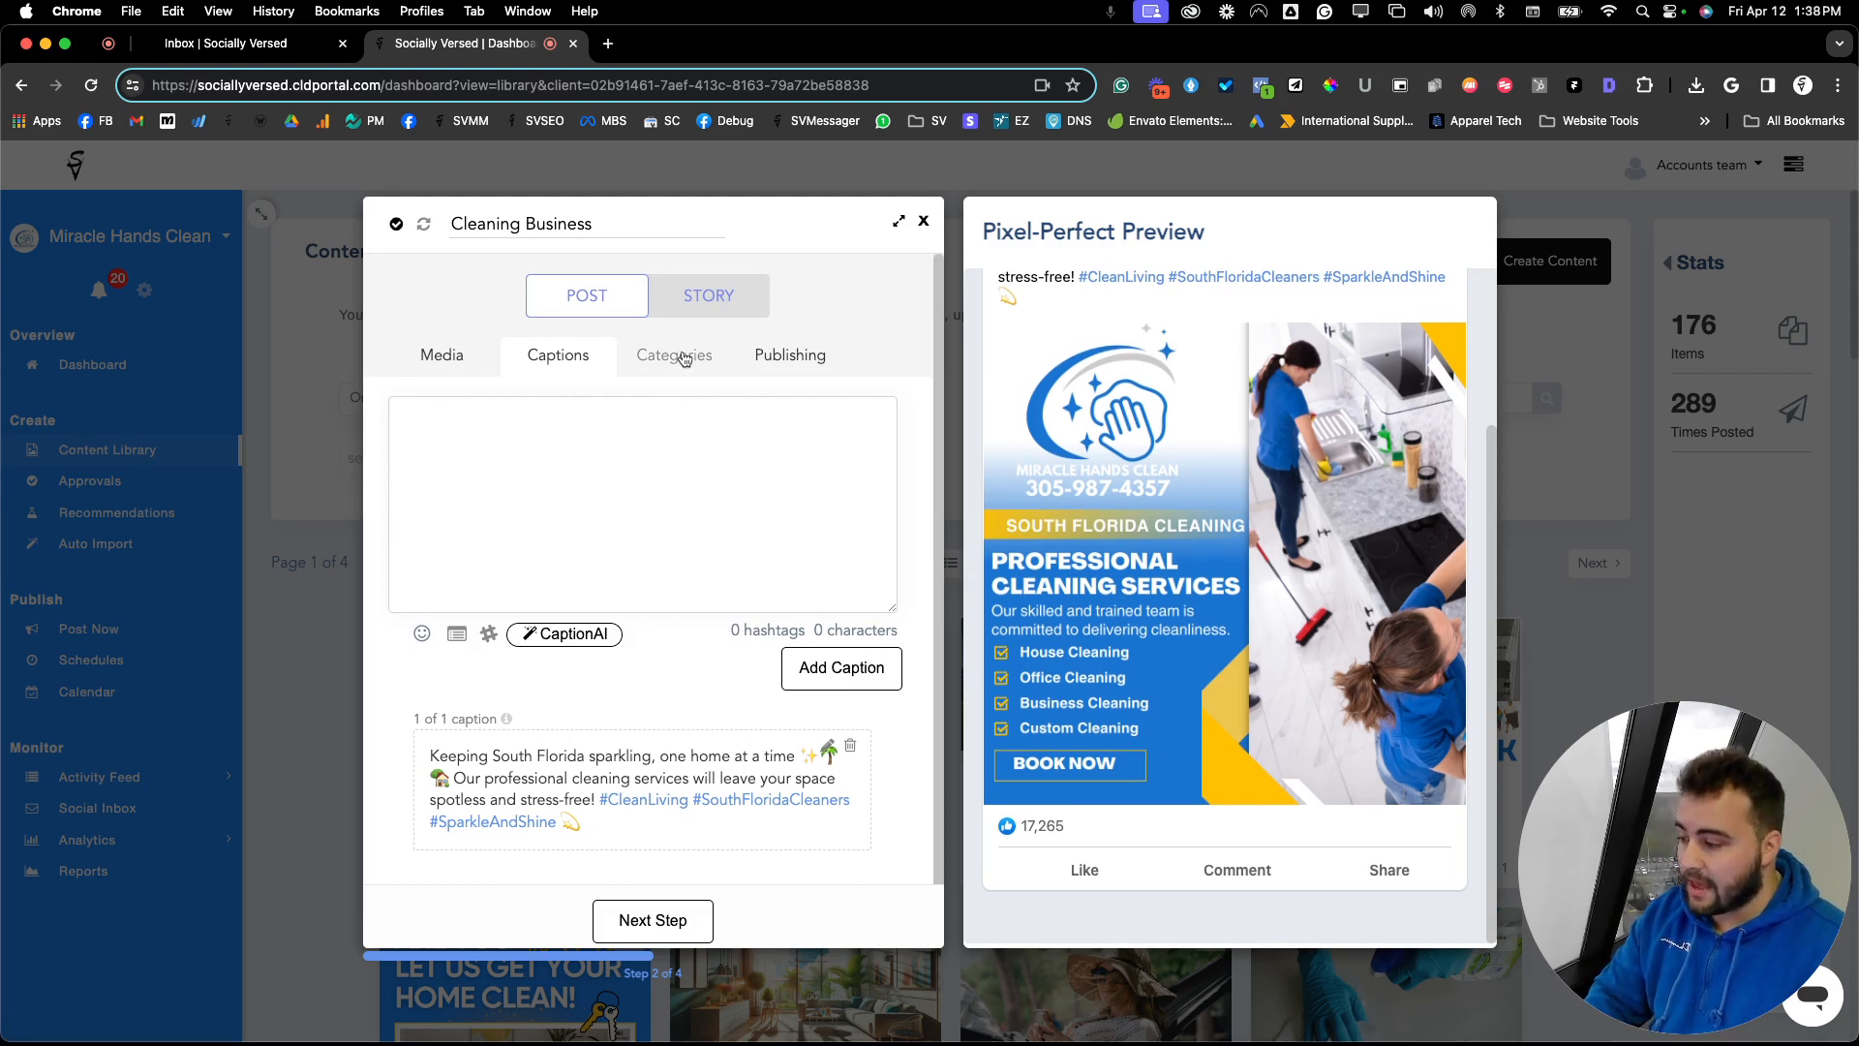
# Try adding the test line "fabfhasfhashfash" beneath the saved caption, and remove it again.
pyautogui.click(830, 747)
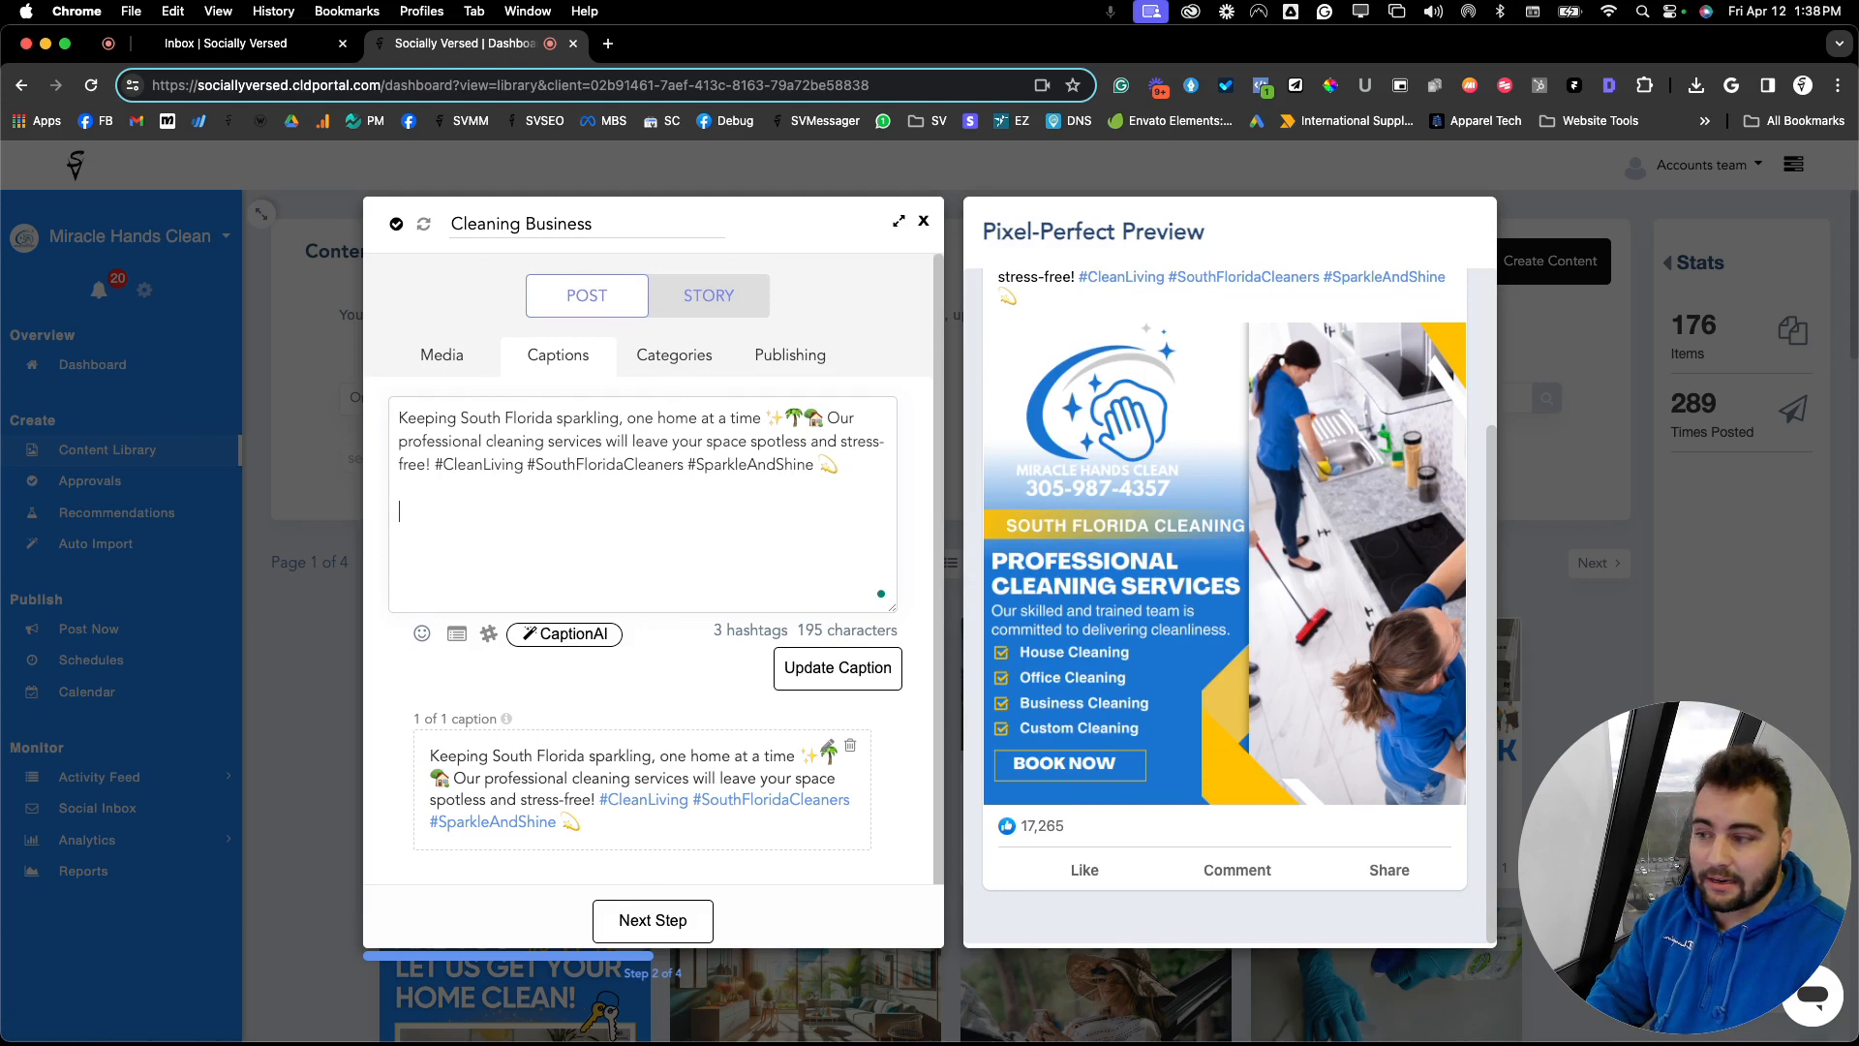
pyautogui.write('fabfhasfhashfash')
pyautogui.moveTo(512, 511); pyautogui.dragTo(398, 513)
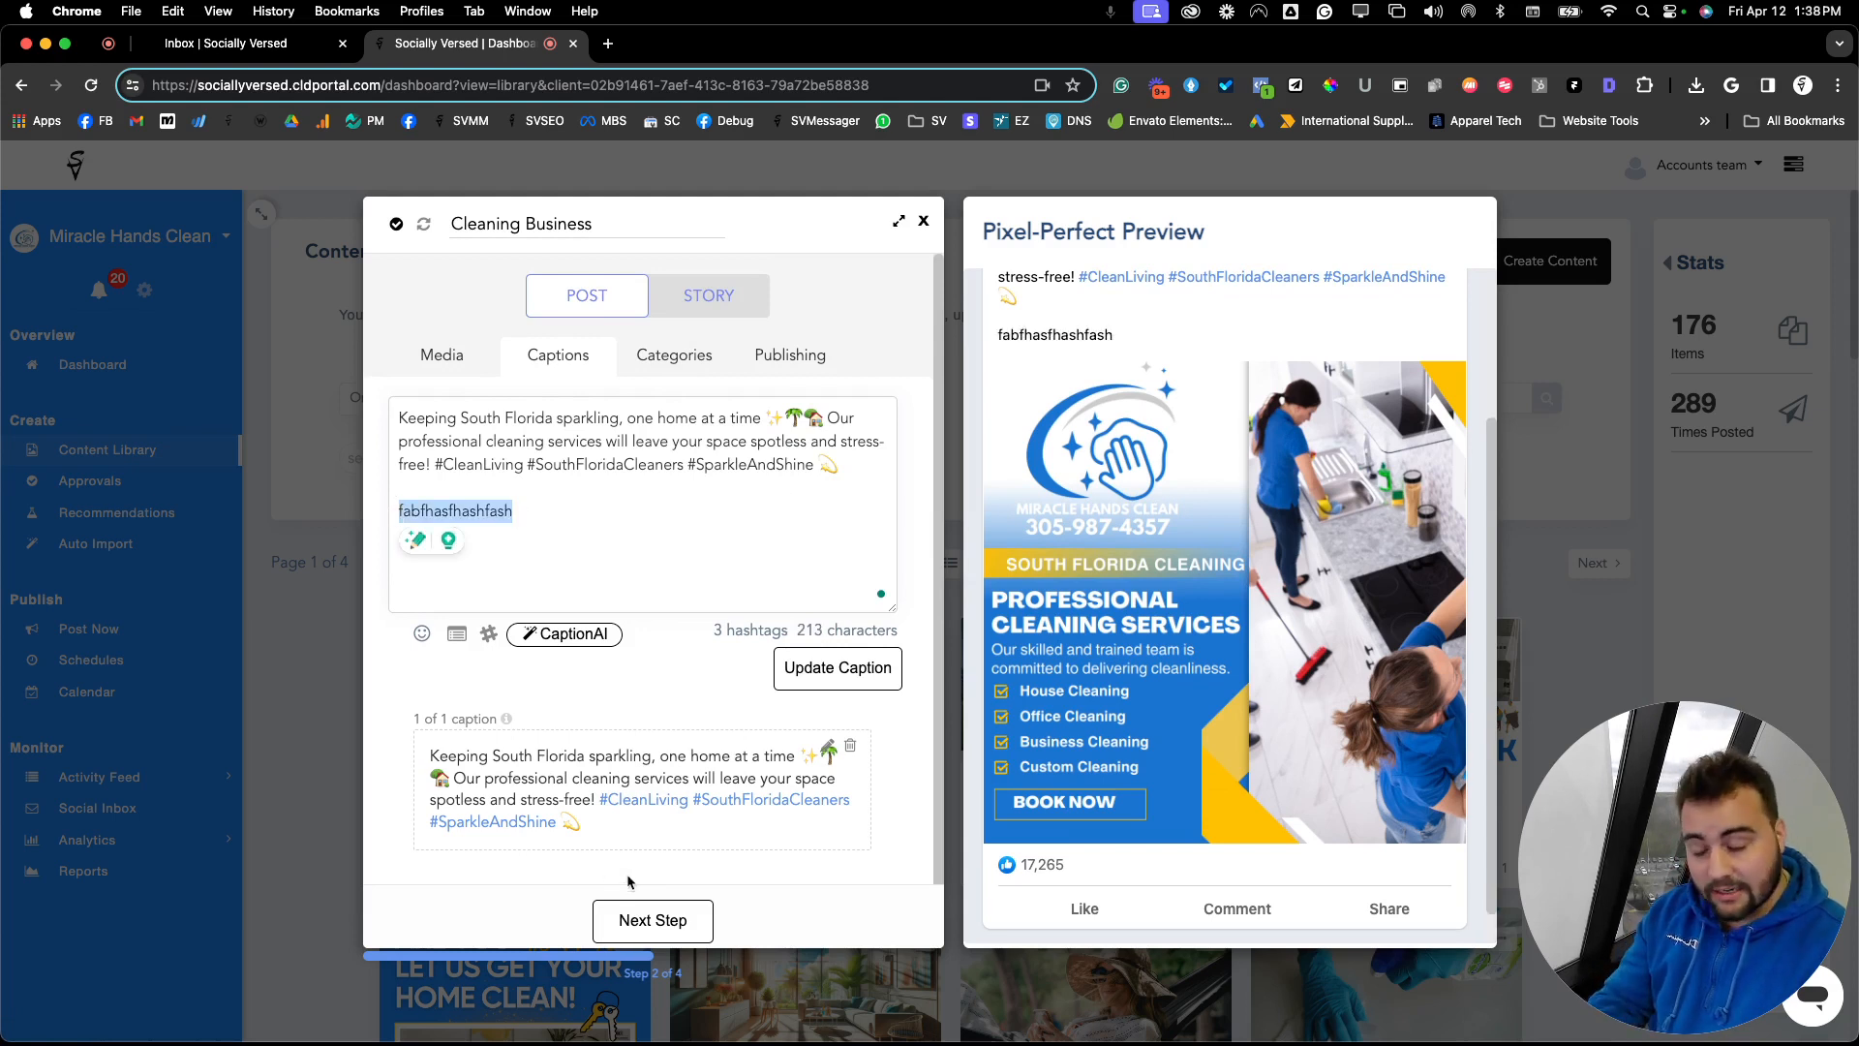
pyautogui.press('BackSpace')
pyautogui.press('BackSpace')
pyautogui.press('BackSpace')
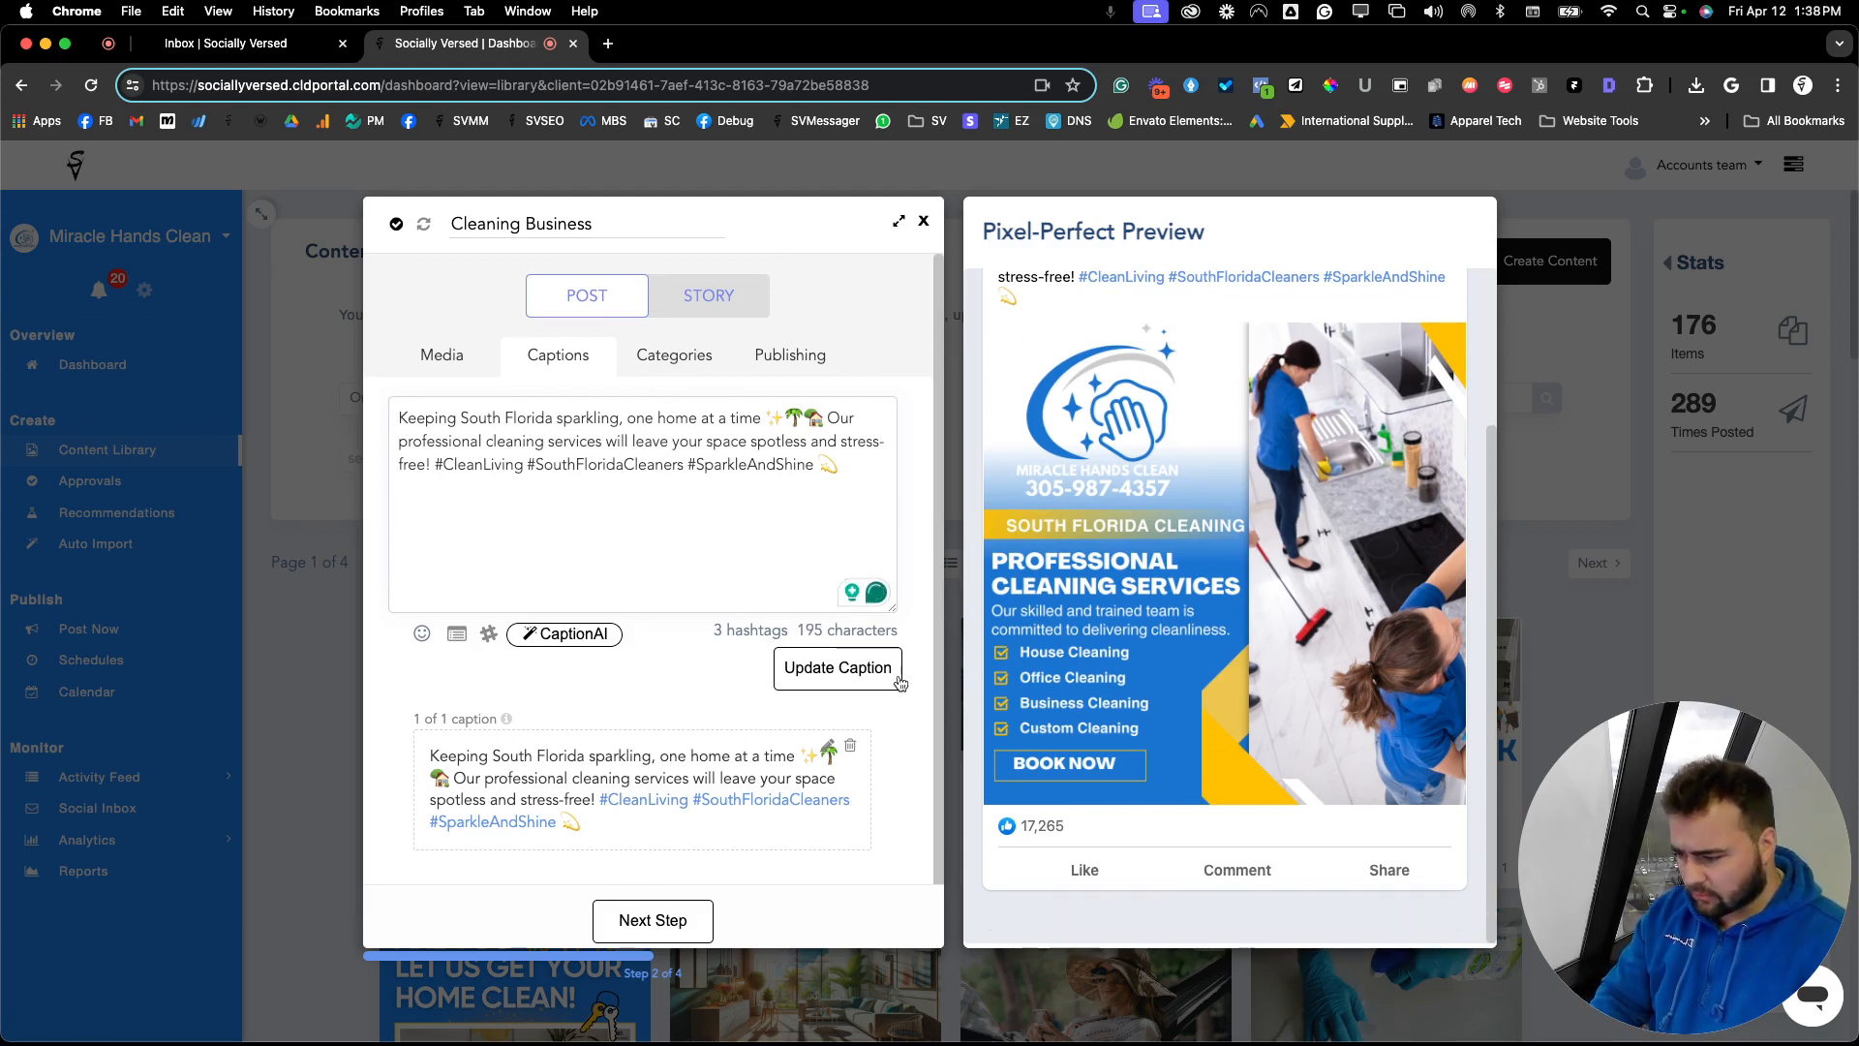
# Go through the categories and publishing settings, and save the content with the Instagram, Google and Facebook default accounts selected.
pyautogui.click(678, 358)
pyautogui.click(588, 372)
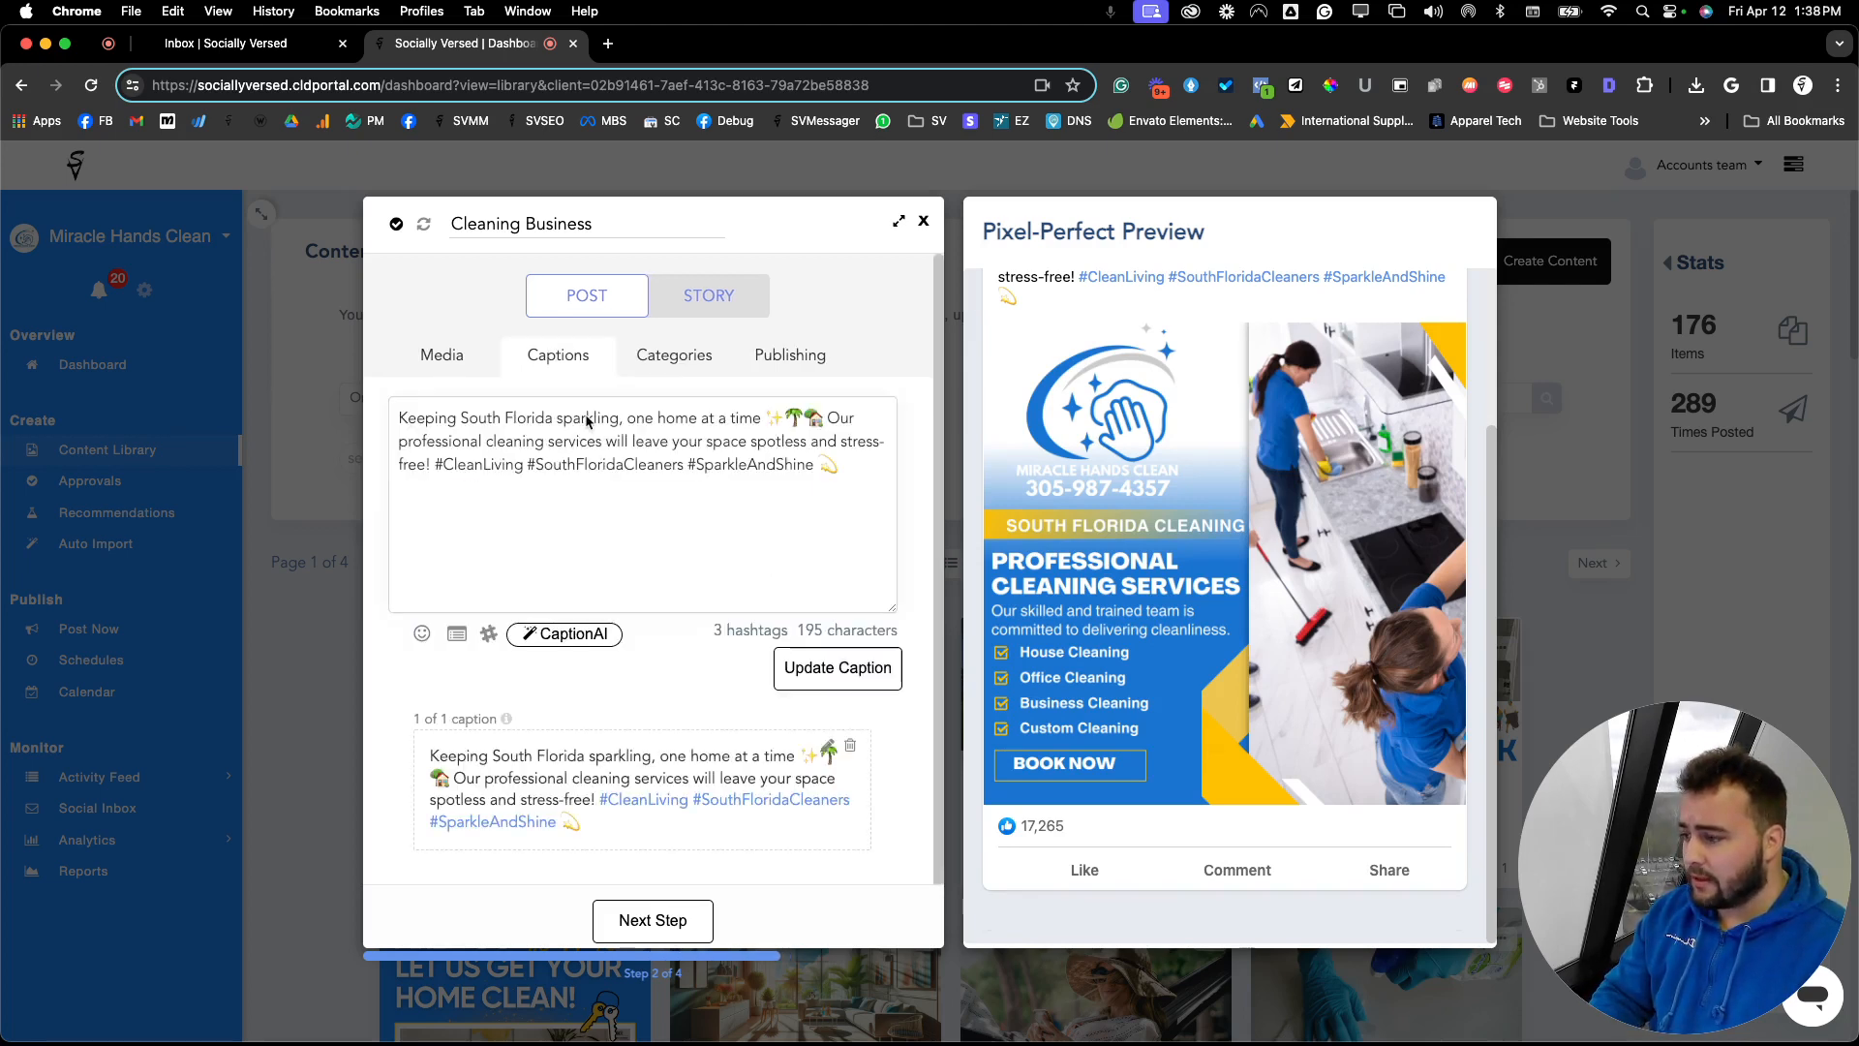
pyautogui.click(707, 928)
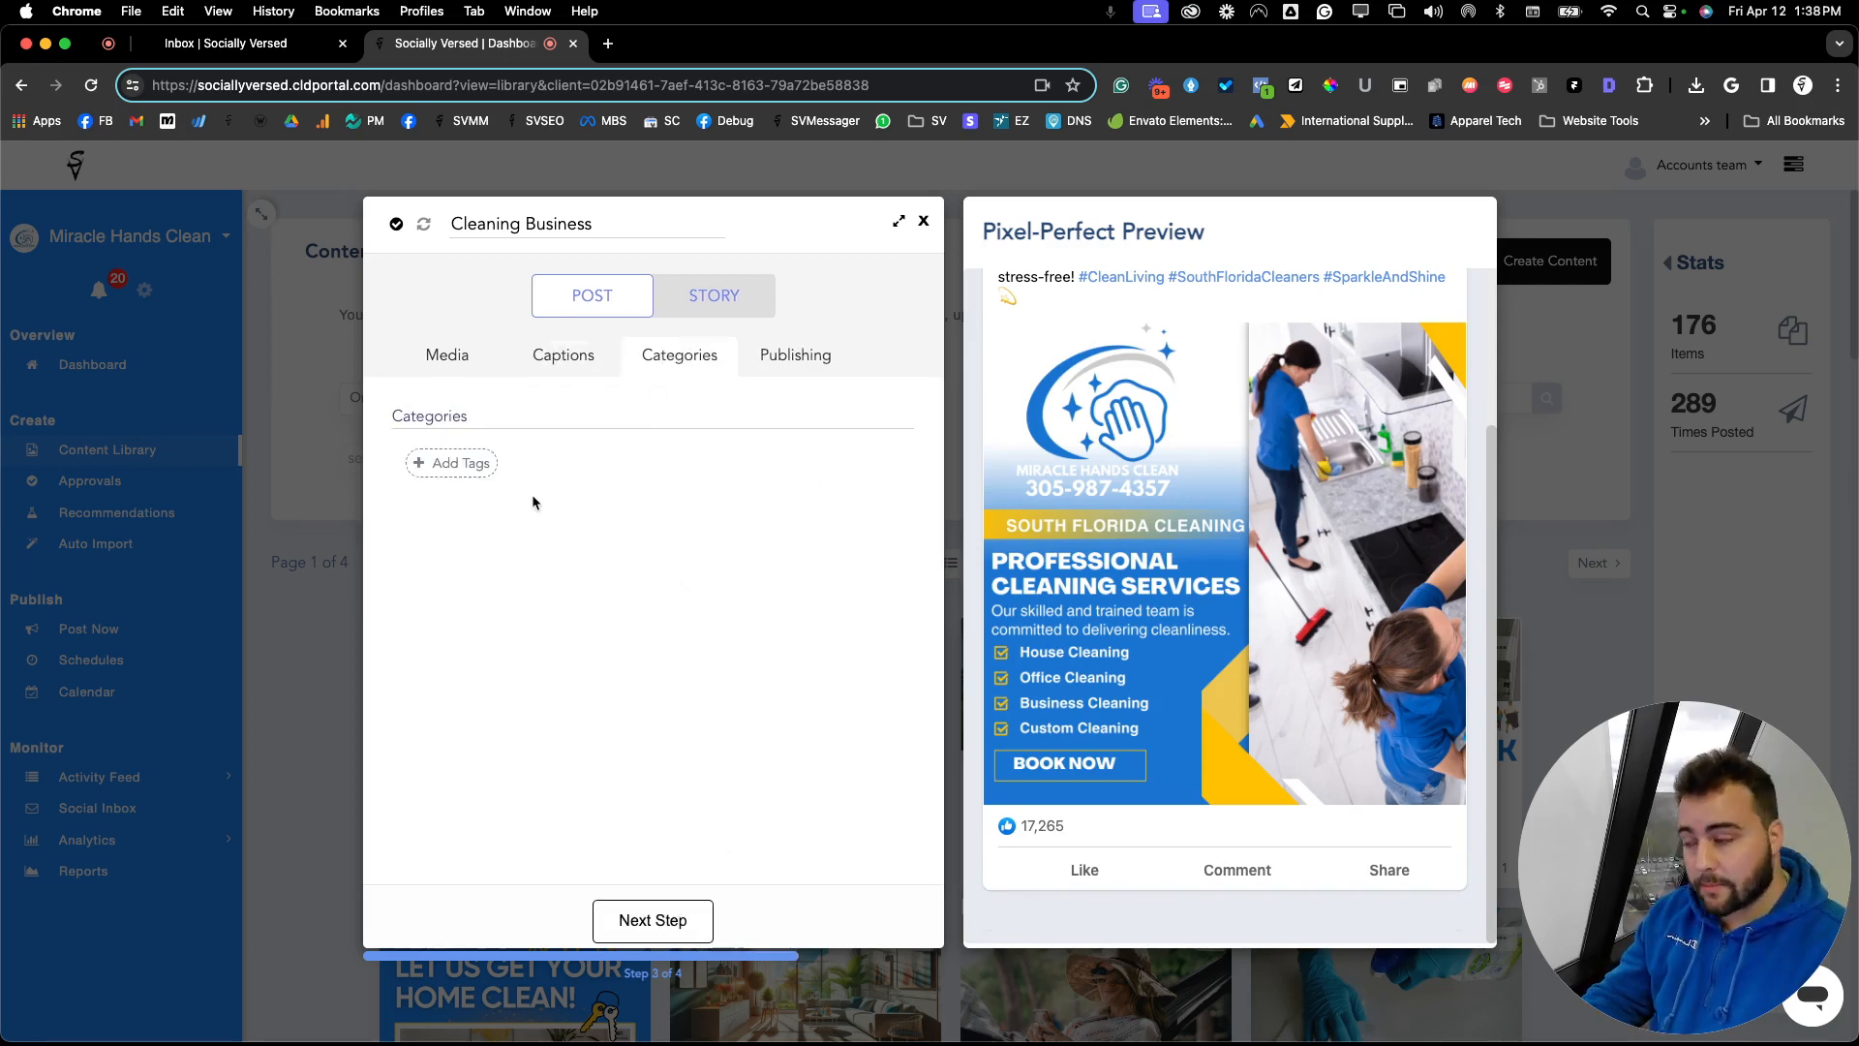
pyautogui.click(791, 355)
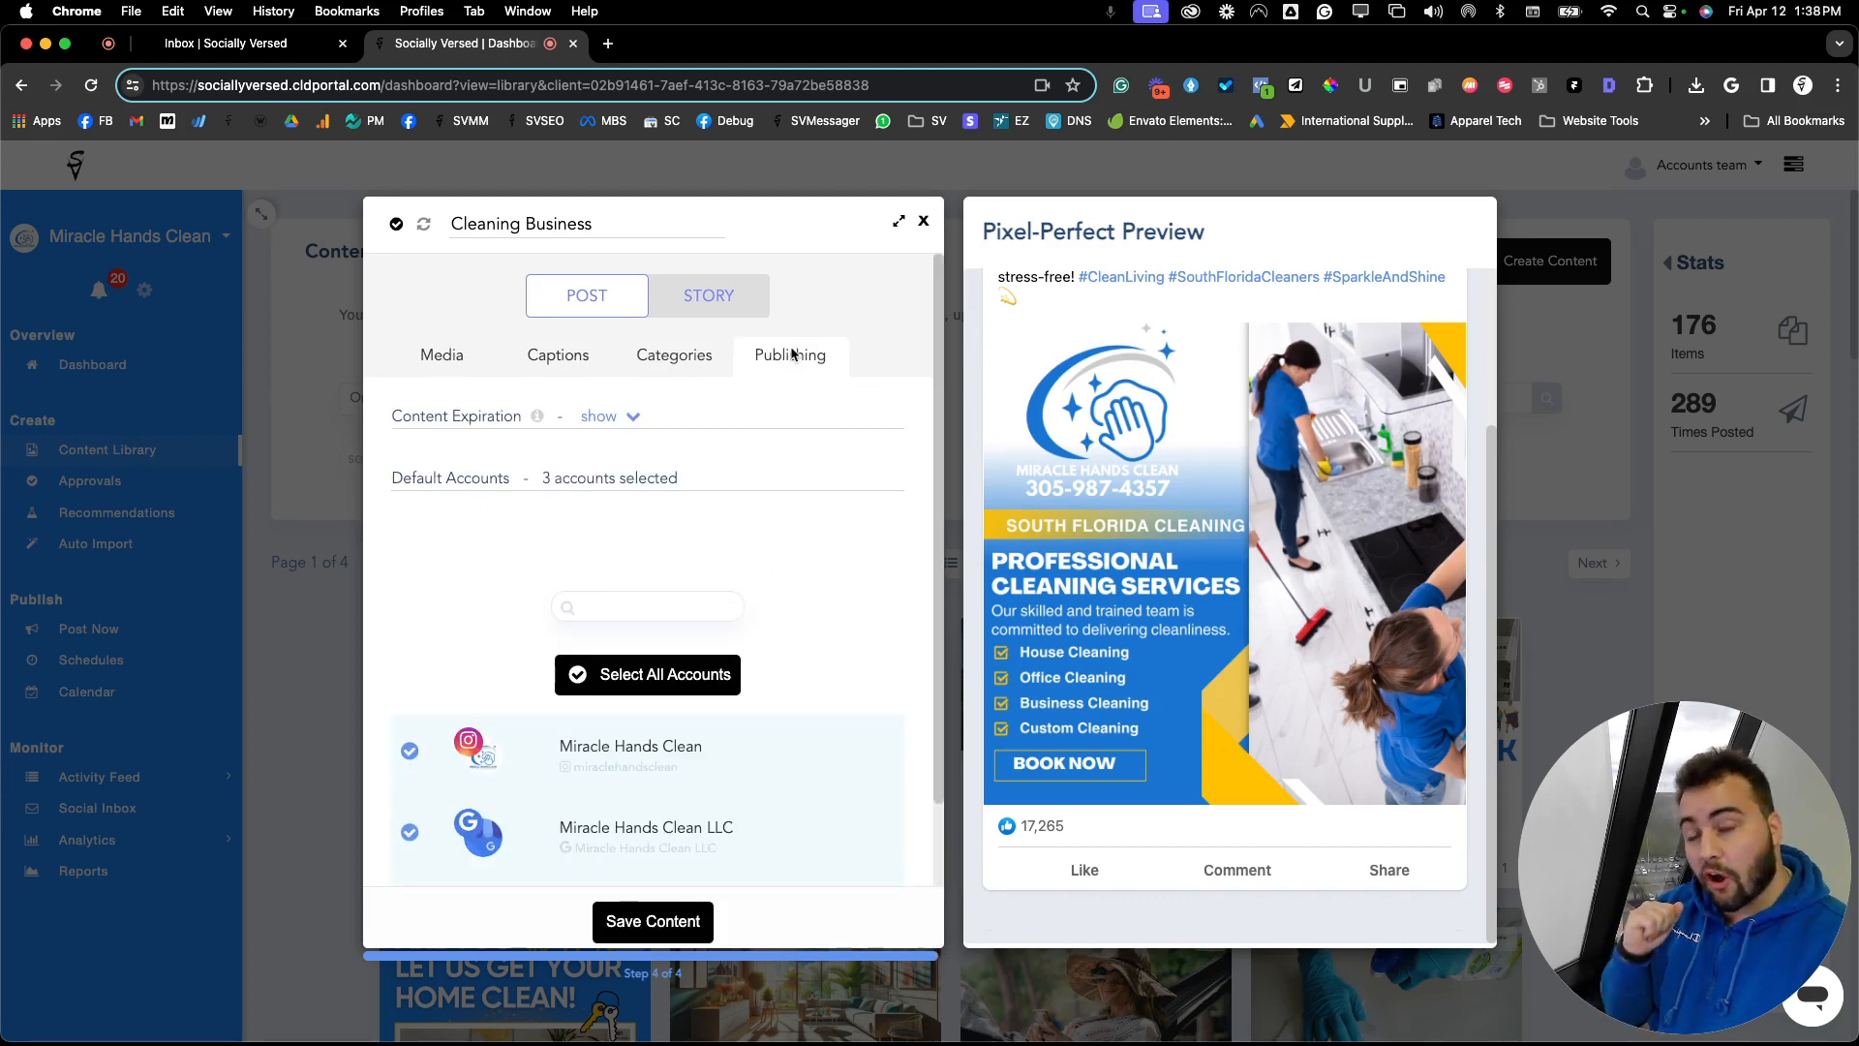
pyautogui.scroll(-3, 658, 592)
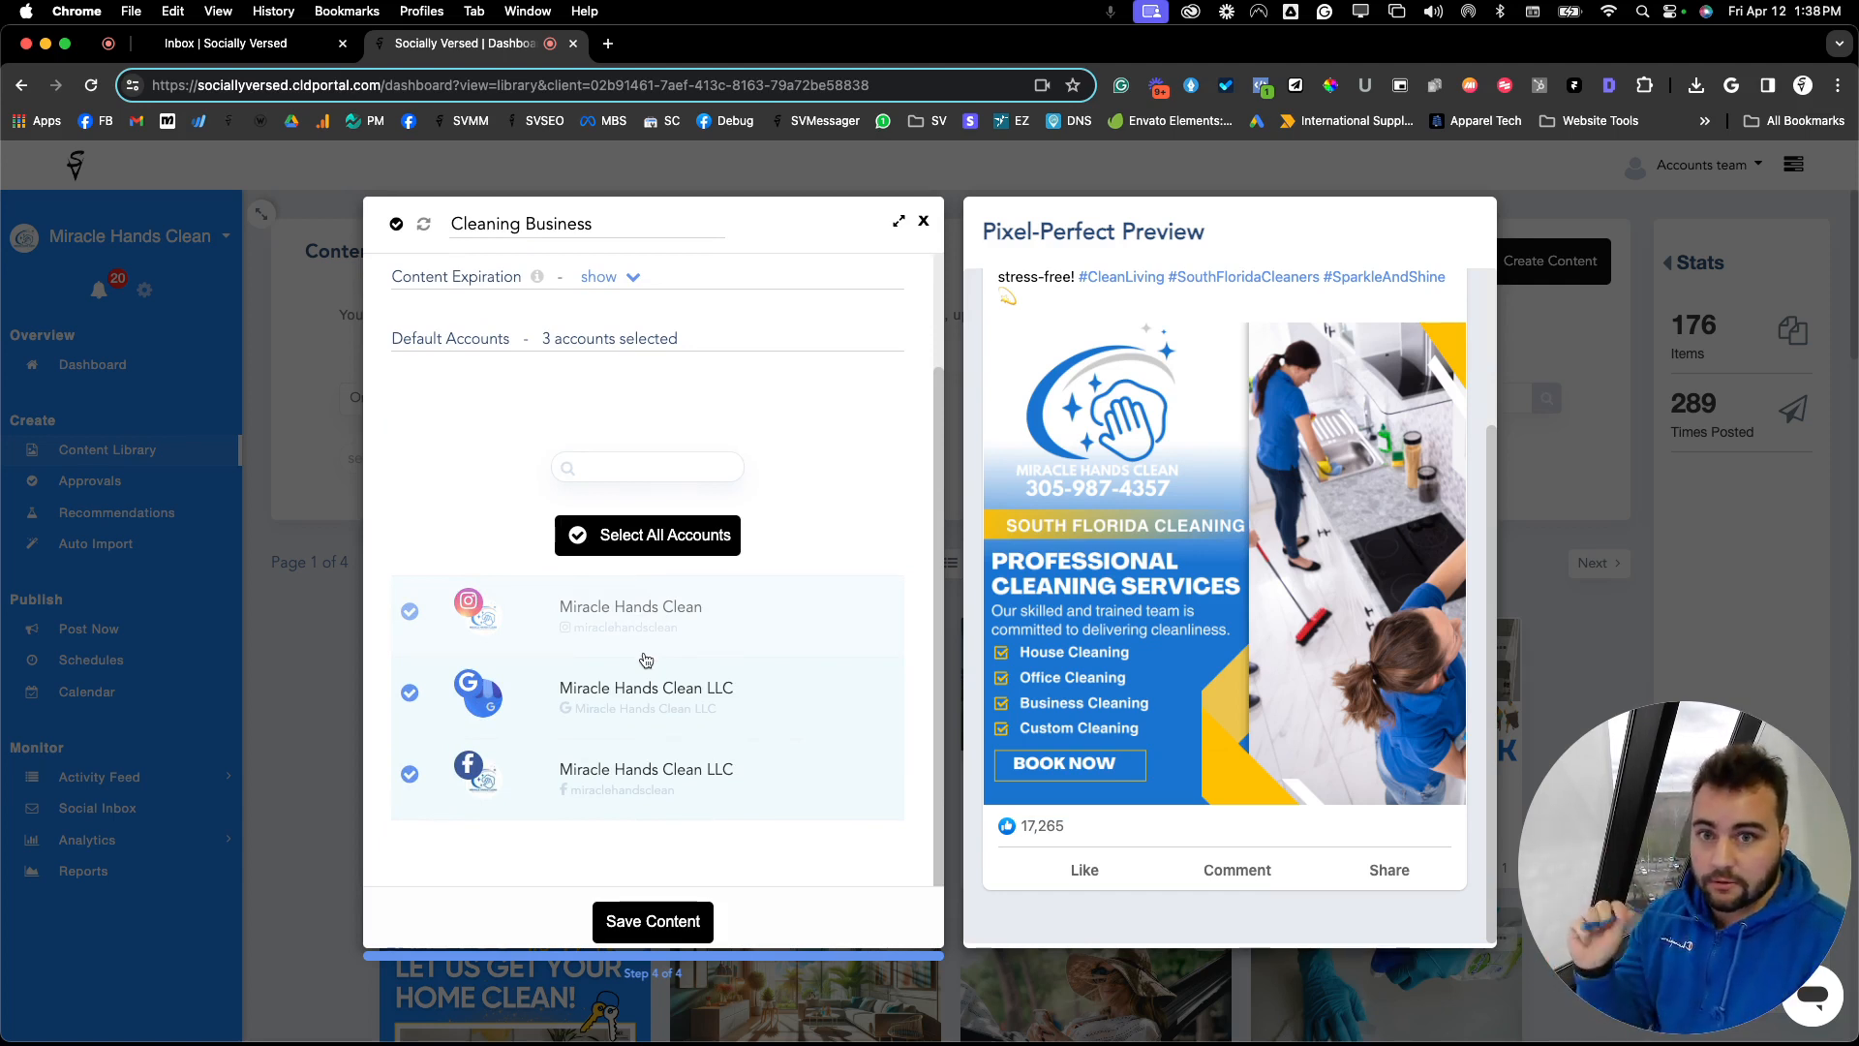
pyautogui.click(688, 927)
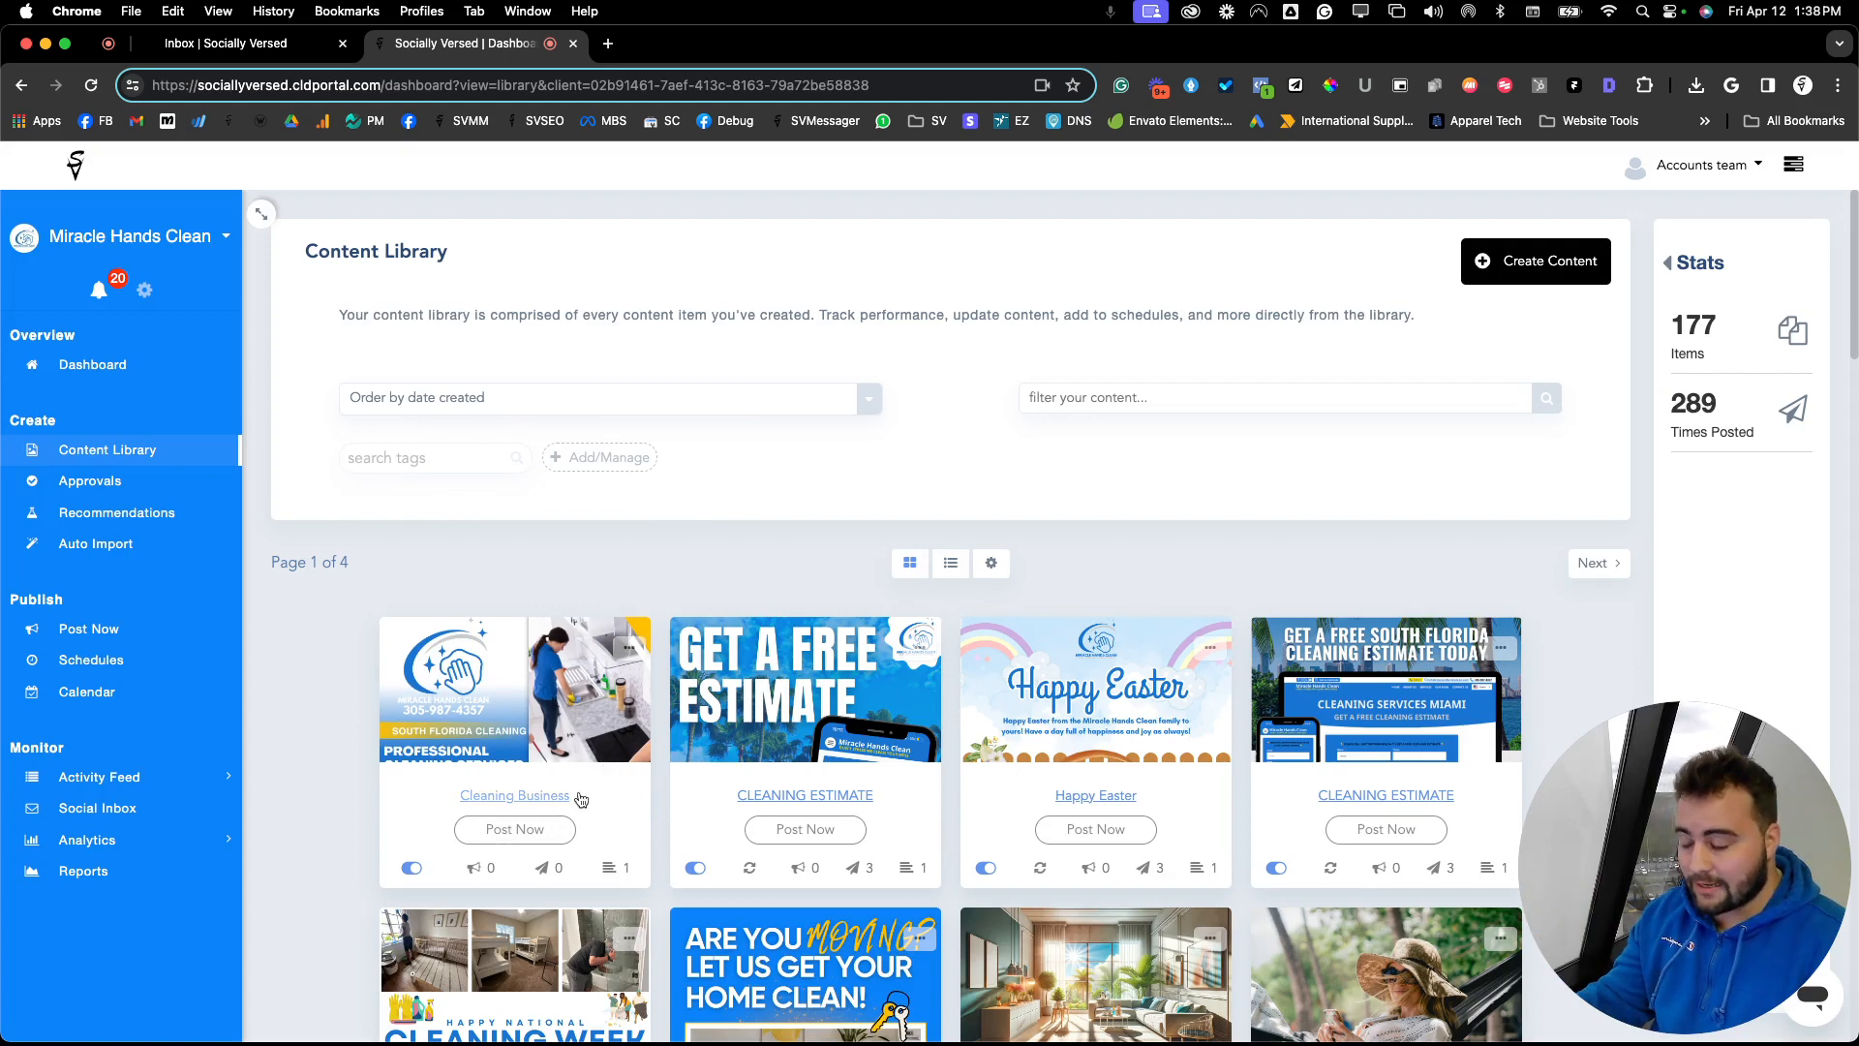
# Post the "Cleaning Business" item immediately to the Miracle Hands Clean Instagram, Google Business Profile and Facebook accounts.
pyautogui.click(522, 831)
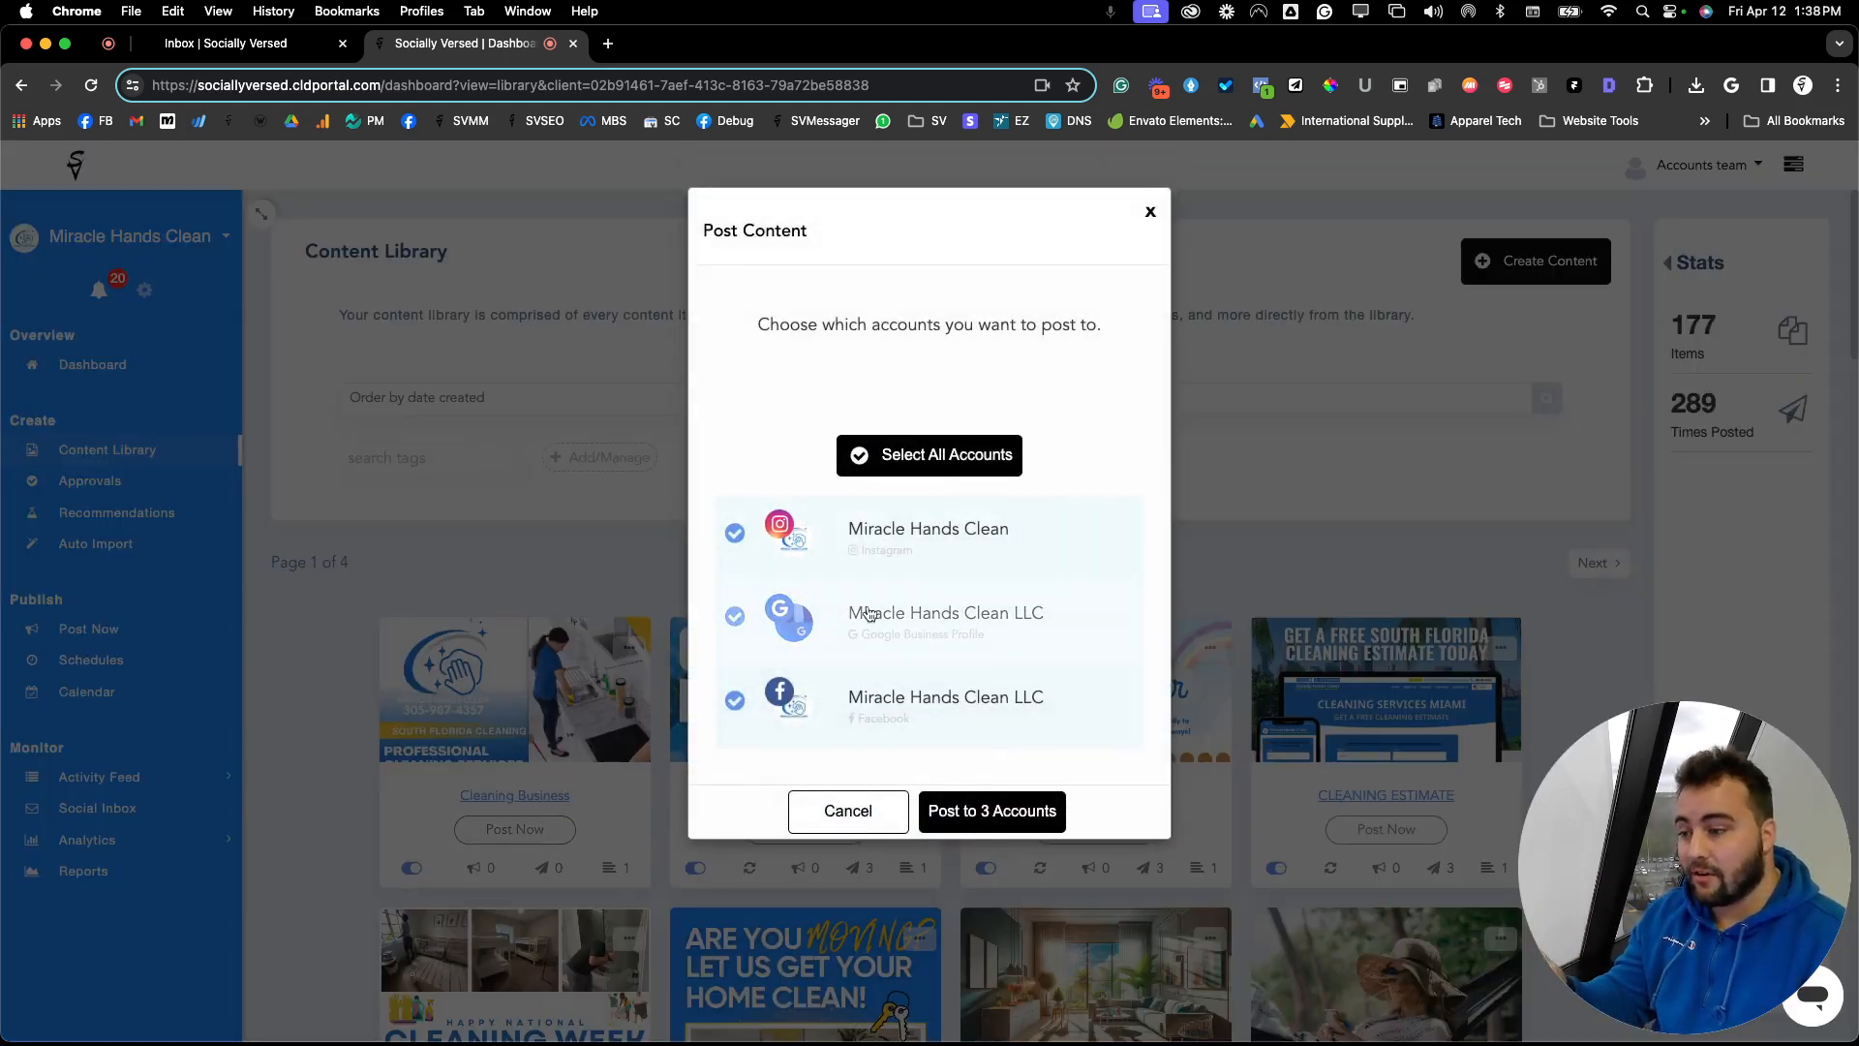
pyautogui.click(932, 462)
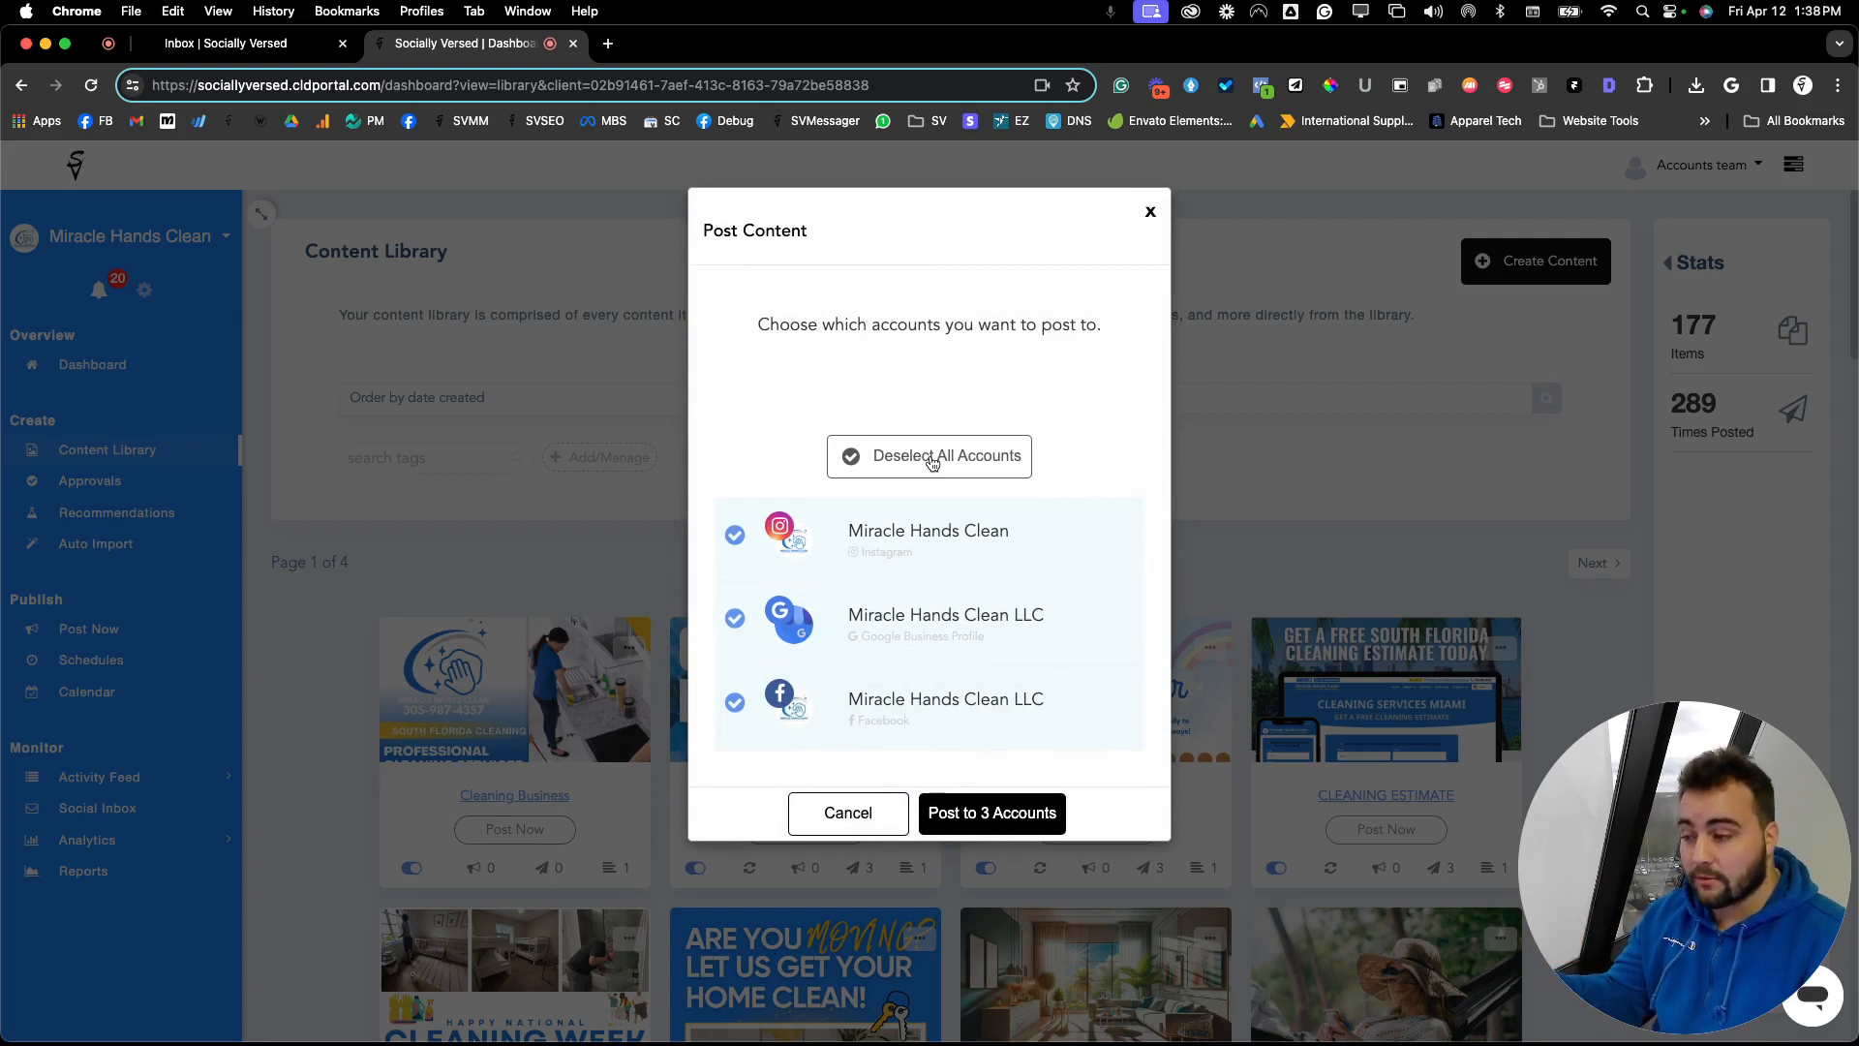
pyautogui.click(931, 462)
pyautogui.click(735, 533)
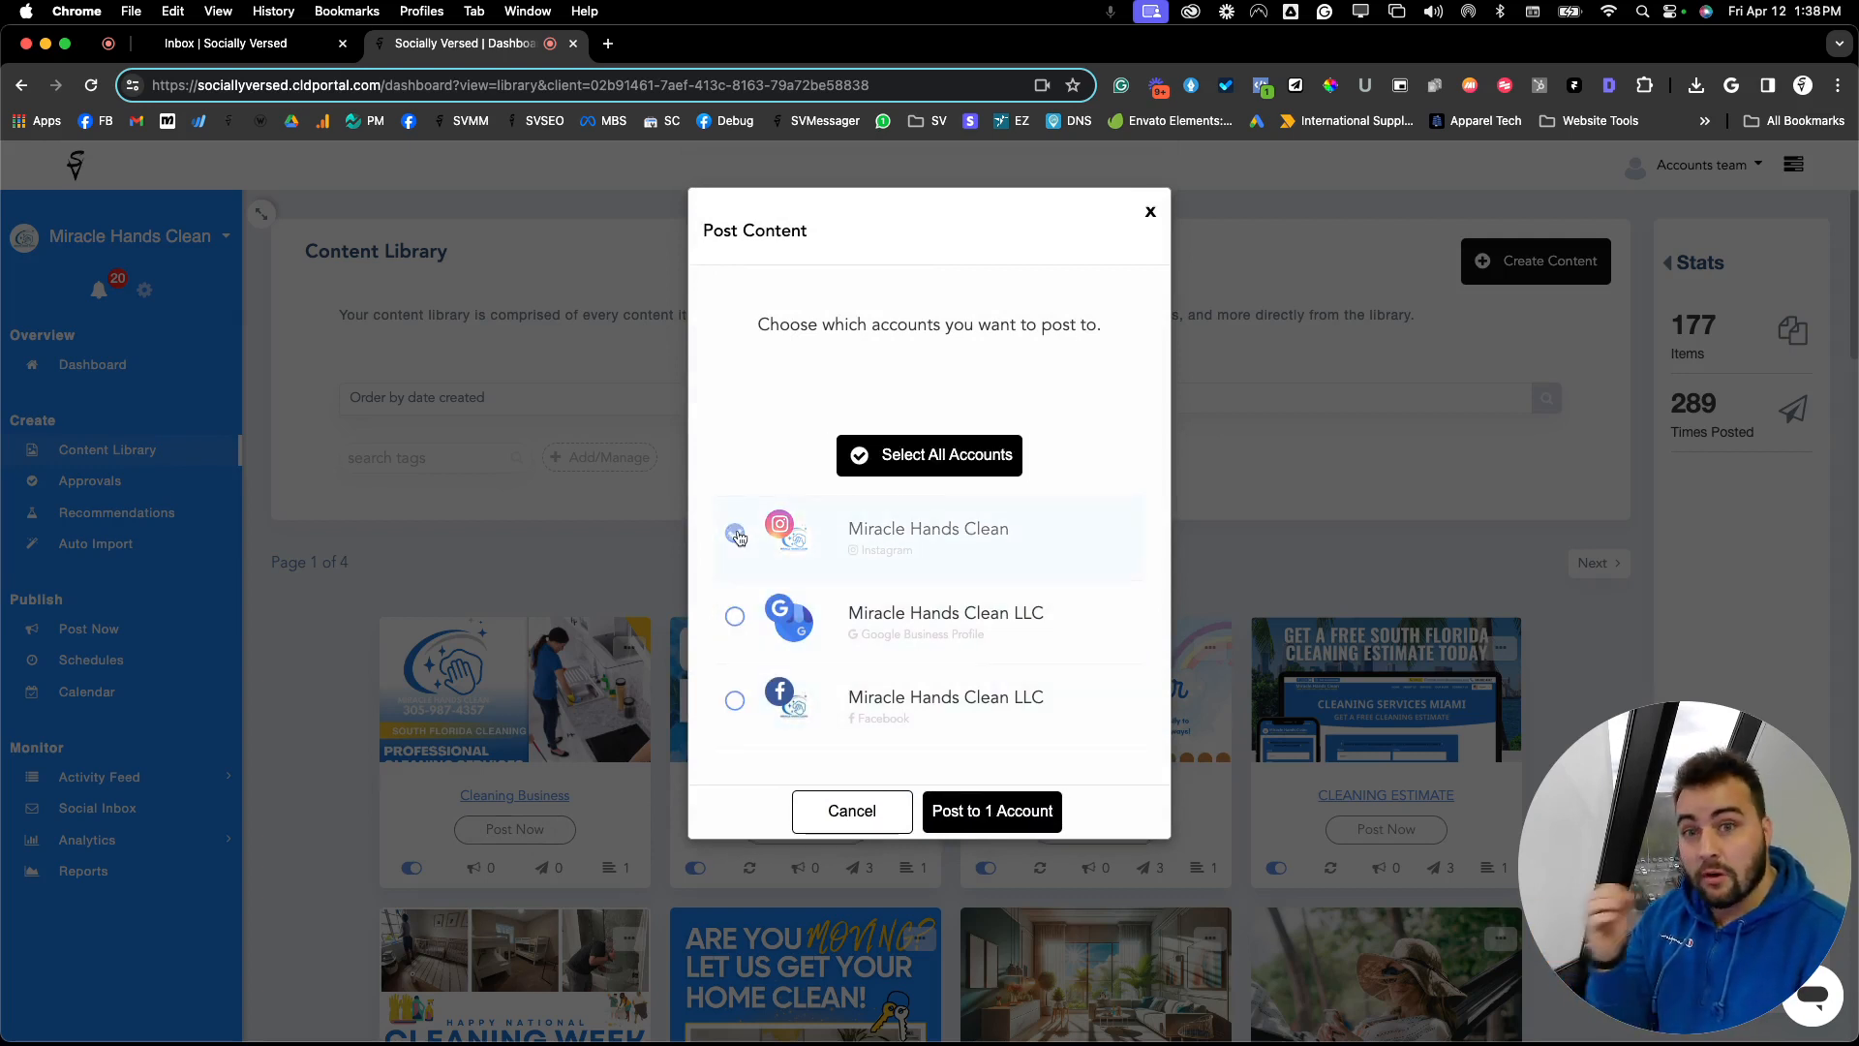
pyautogui.click(735, 616)
pyautogui.click(735, 700)
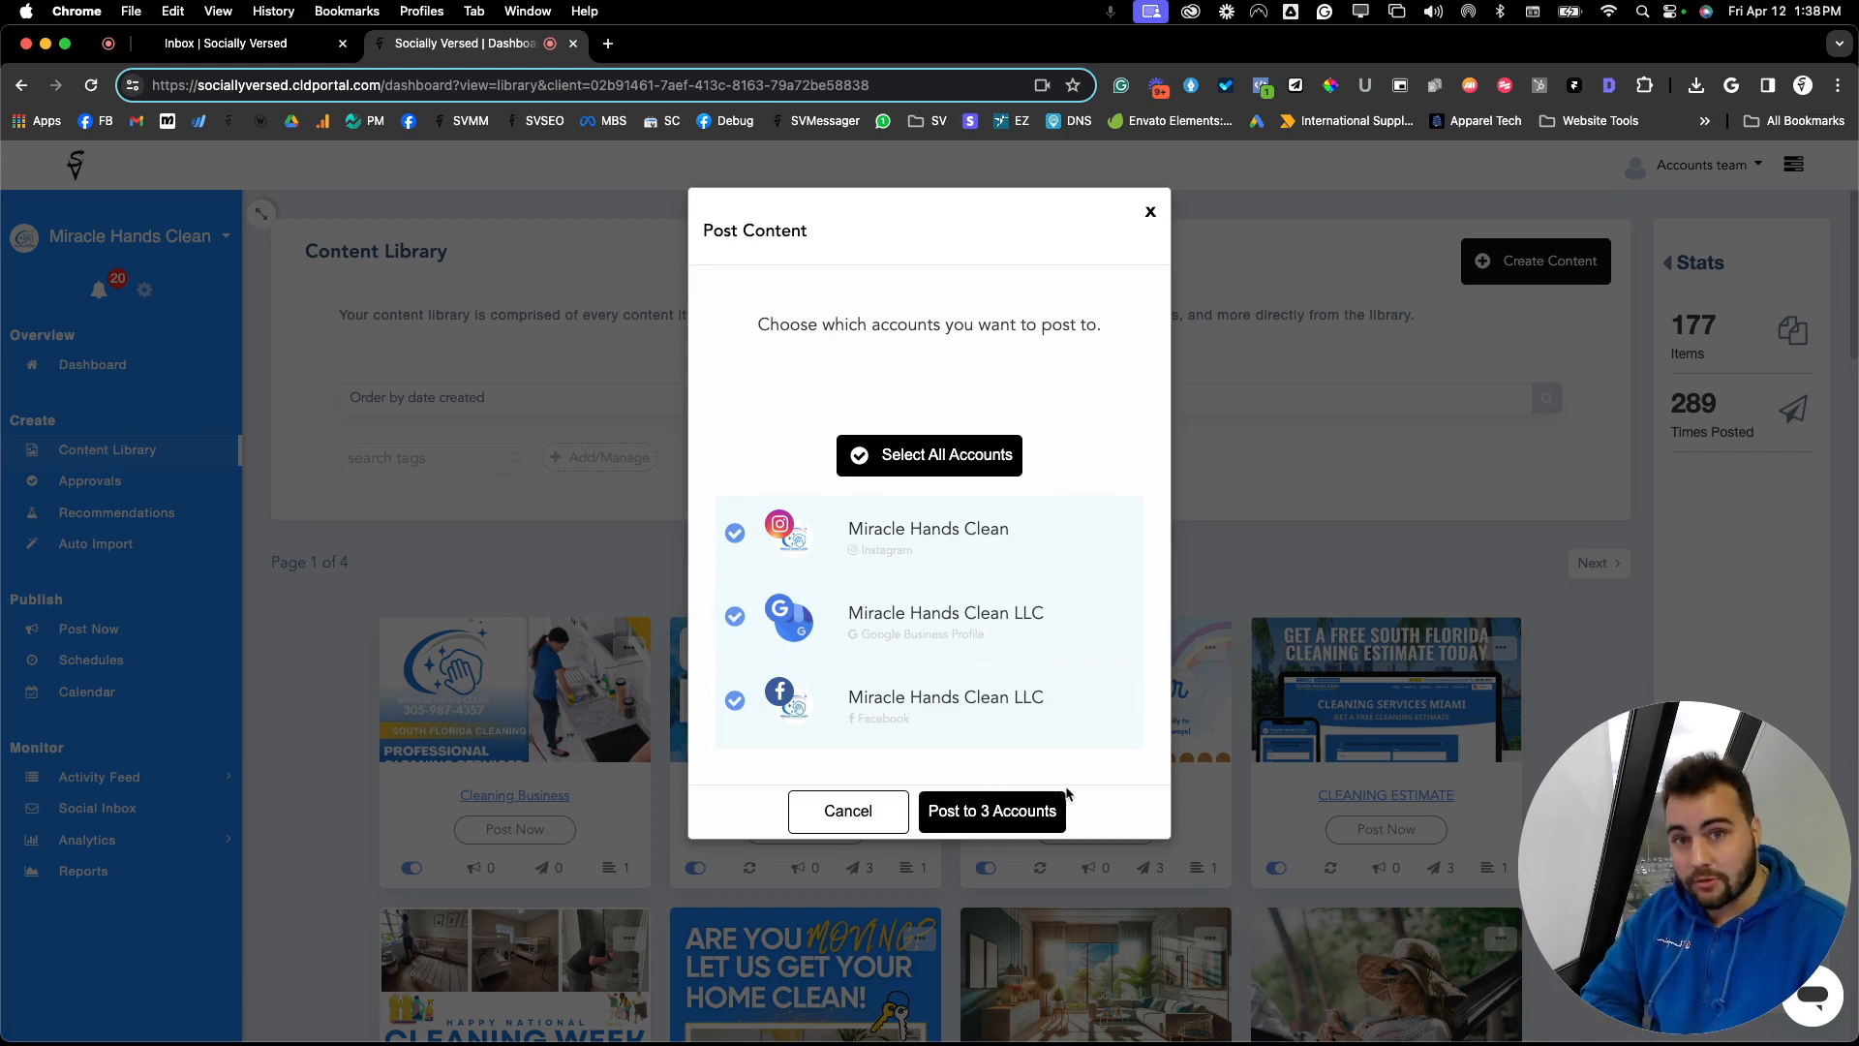
pyautogui.click(1028, 807)
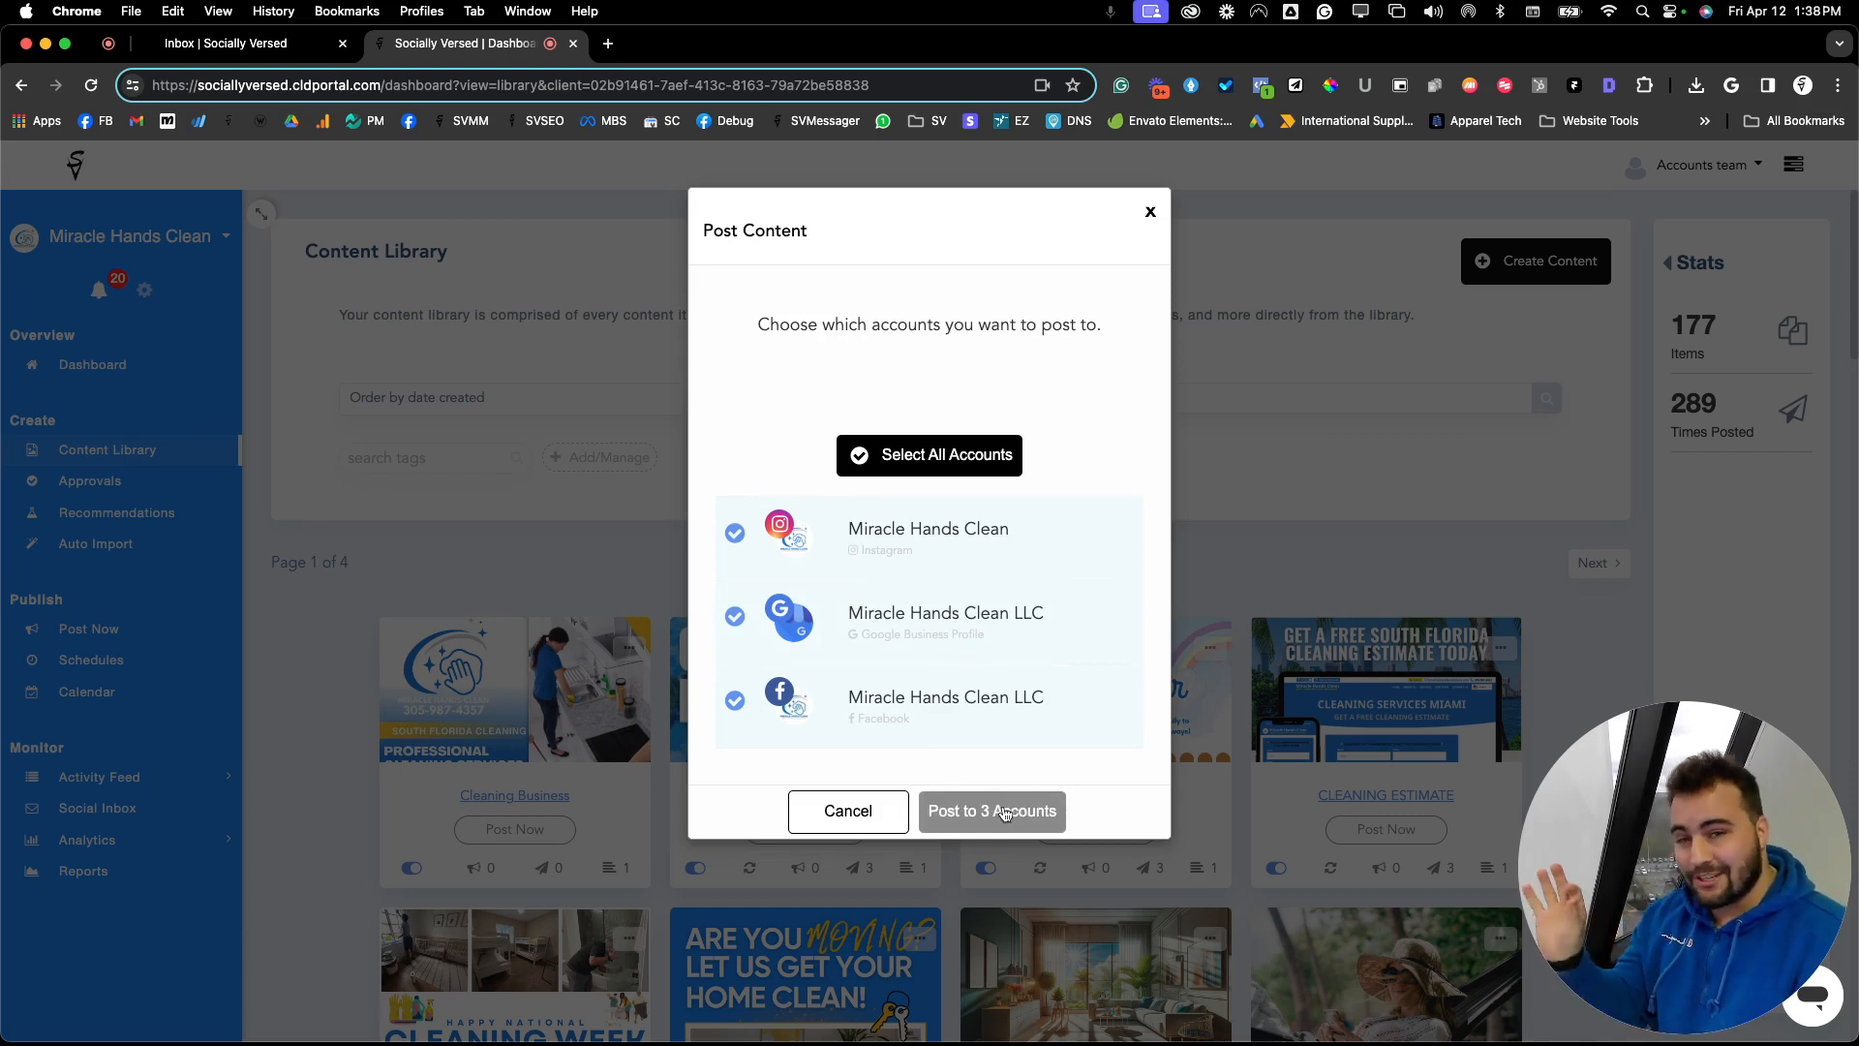